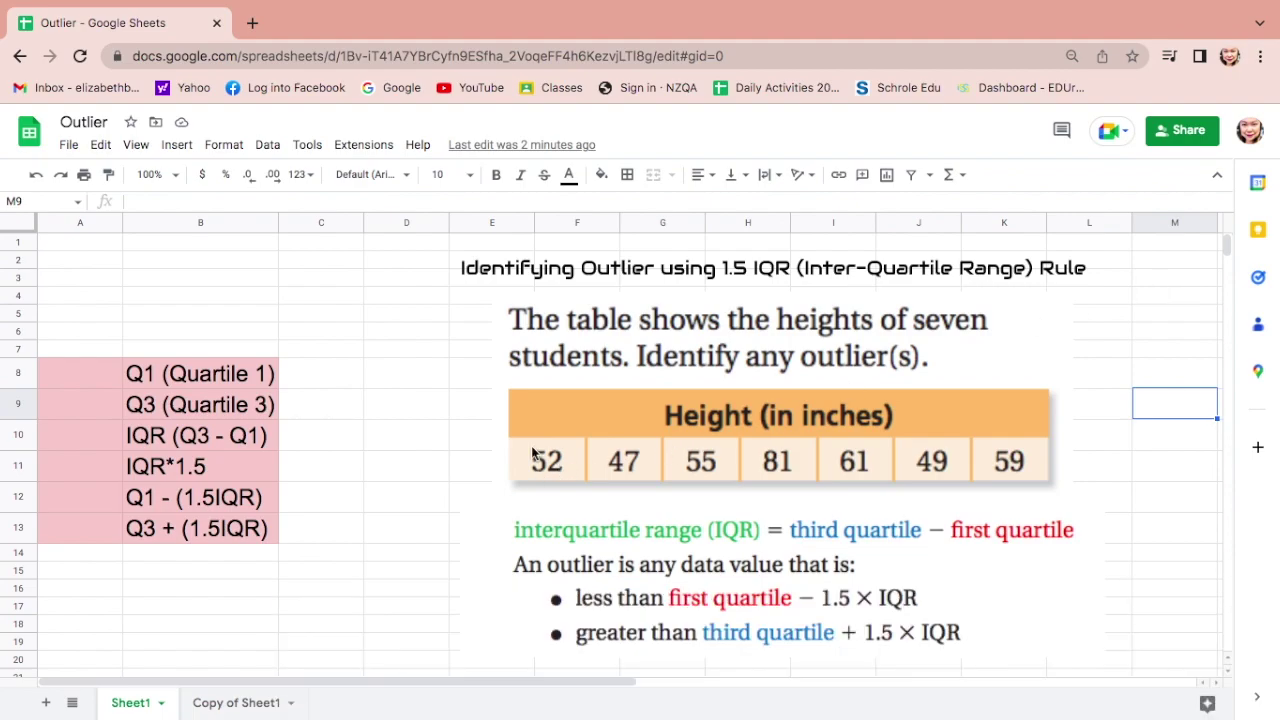
Enter the seven student heights 52, 47, 55, 81, 61, 49 and 59 down cells A1 to A7.
click(80, 245)
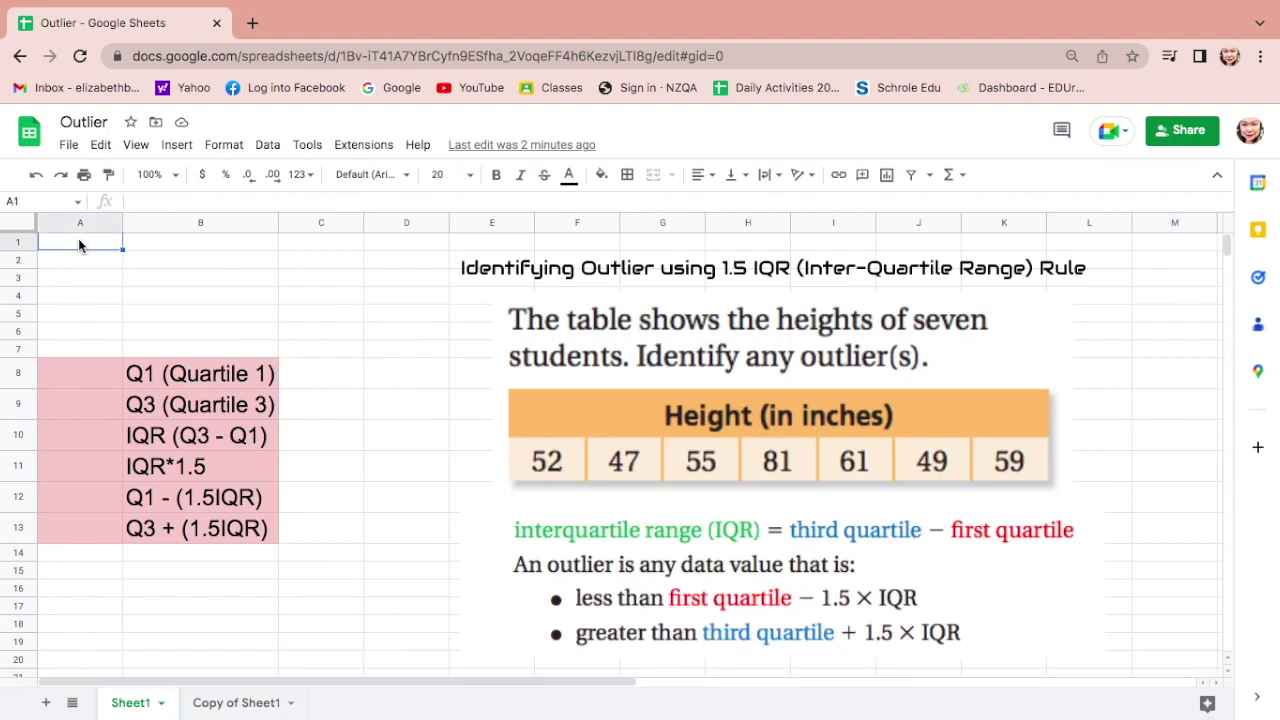
text(52 47 55 81 61 49 59)
Sort the range A1:A7 by column A in ascending order (A → Z), without a header row.
click(85, 252)
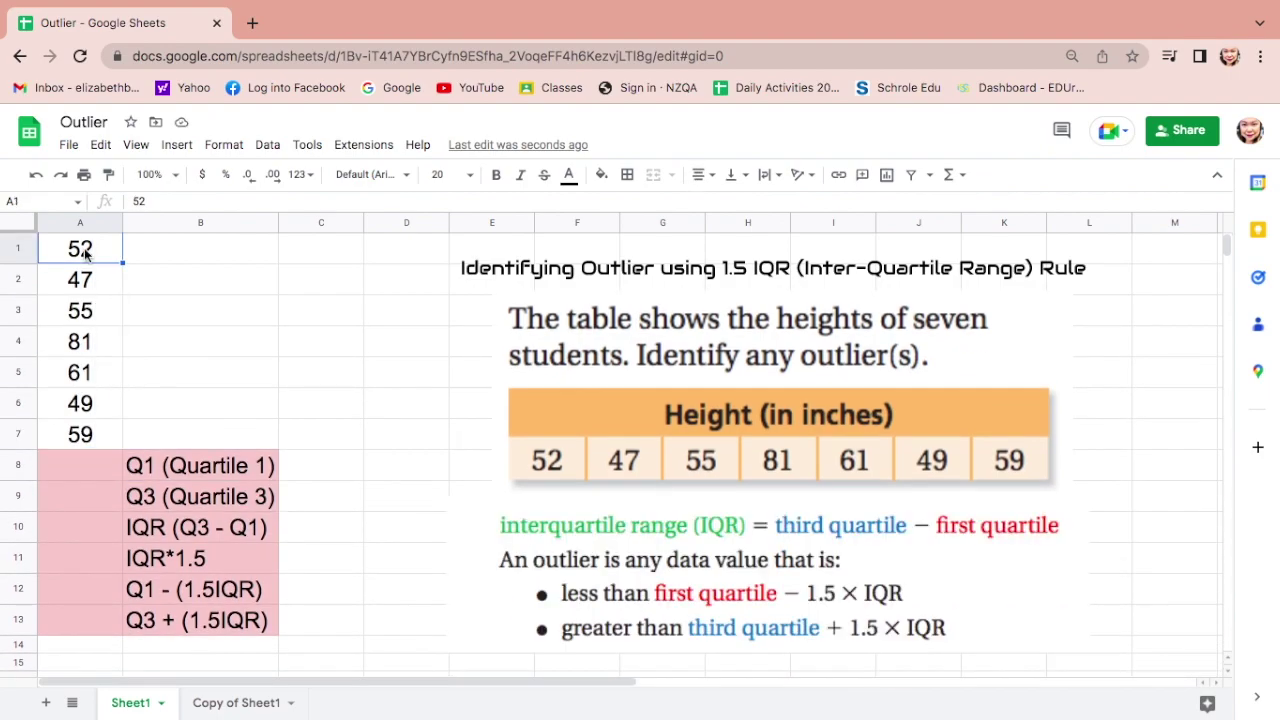
drag(85, 255, 84, 438)
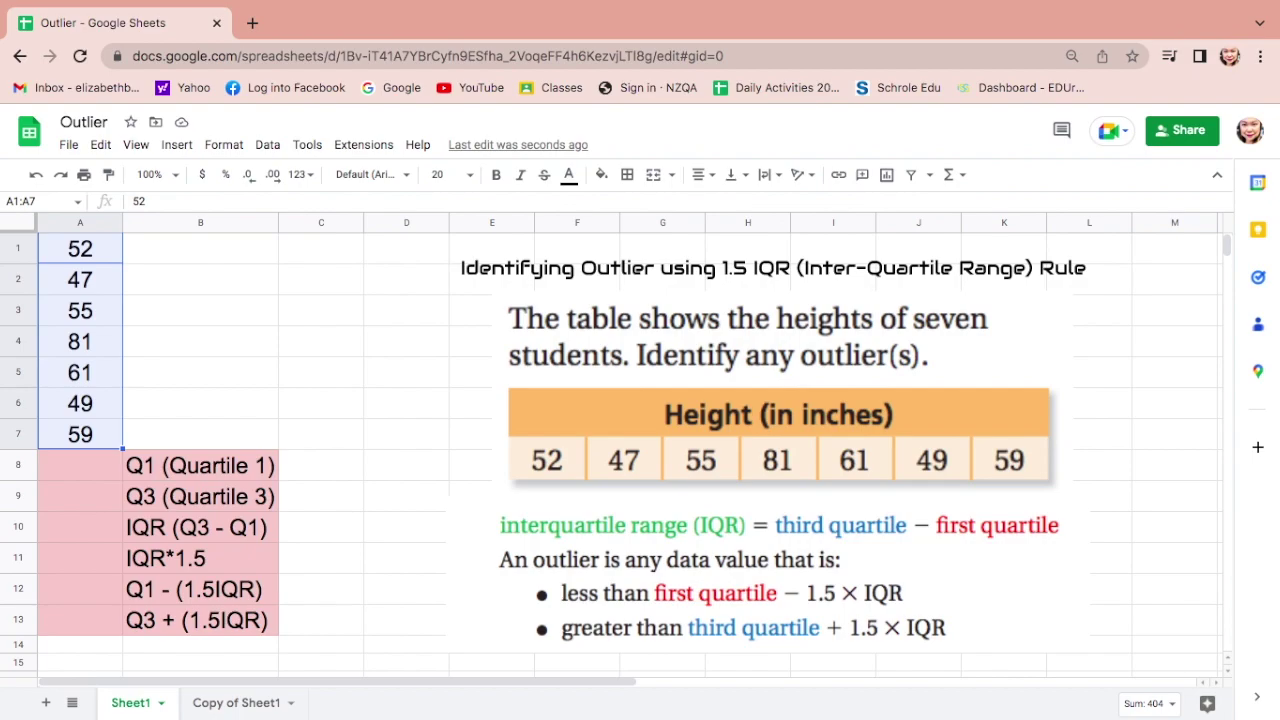
right_click(89, 339)
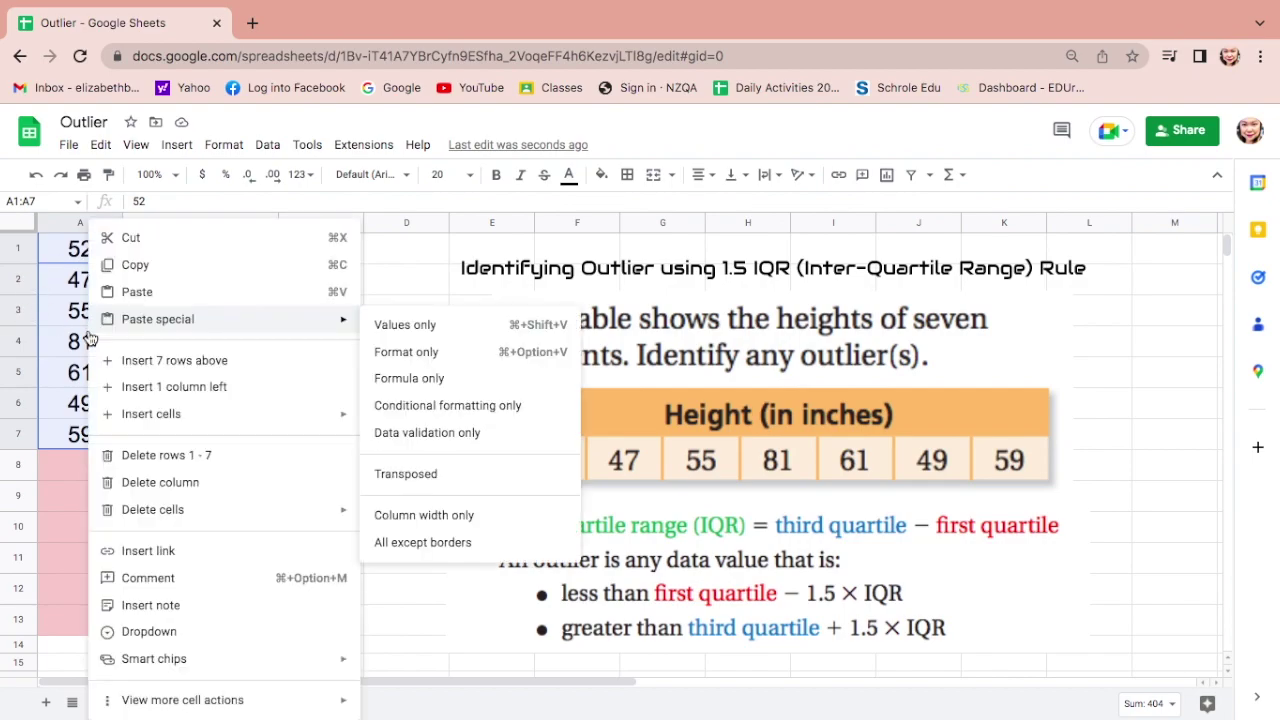
mouse_move(217, 703)
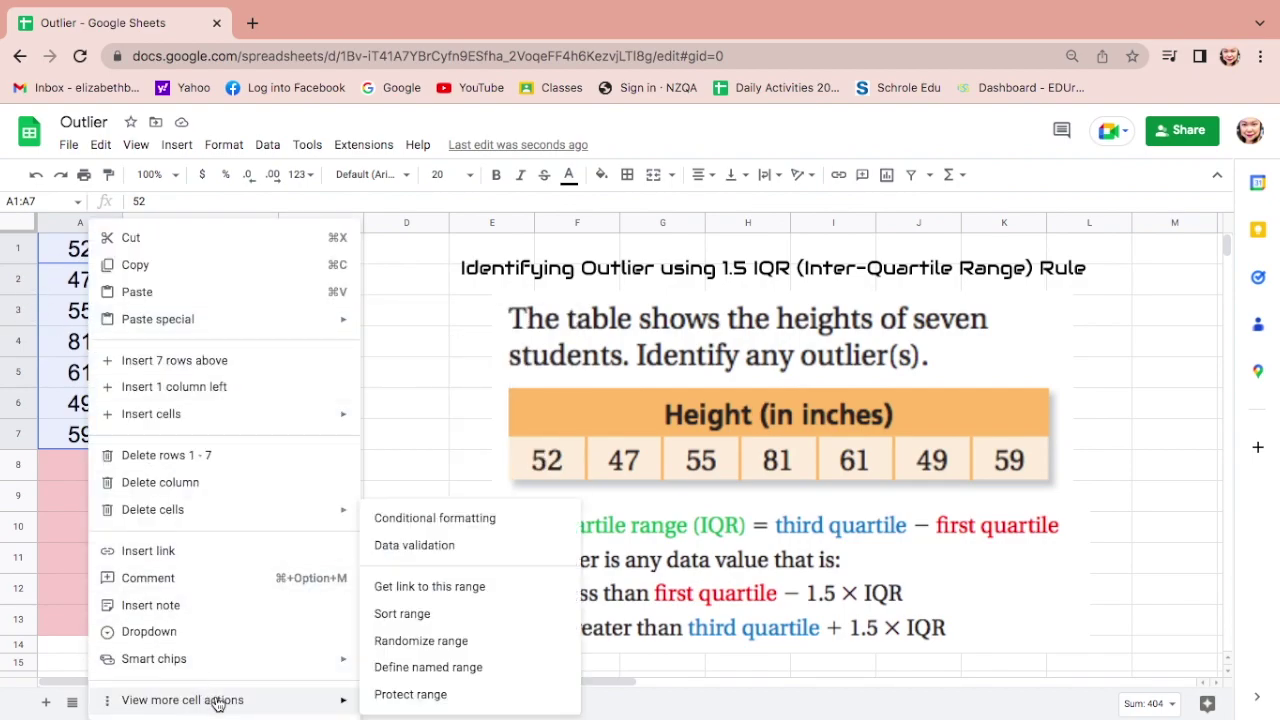
click(439, 612)
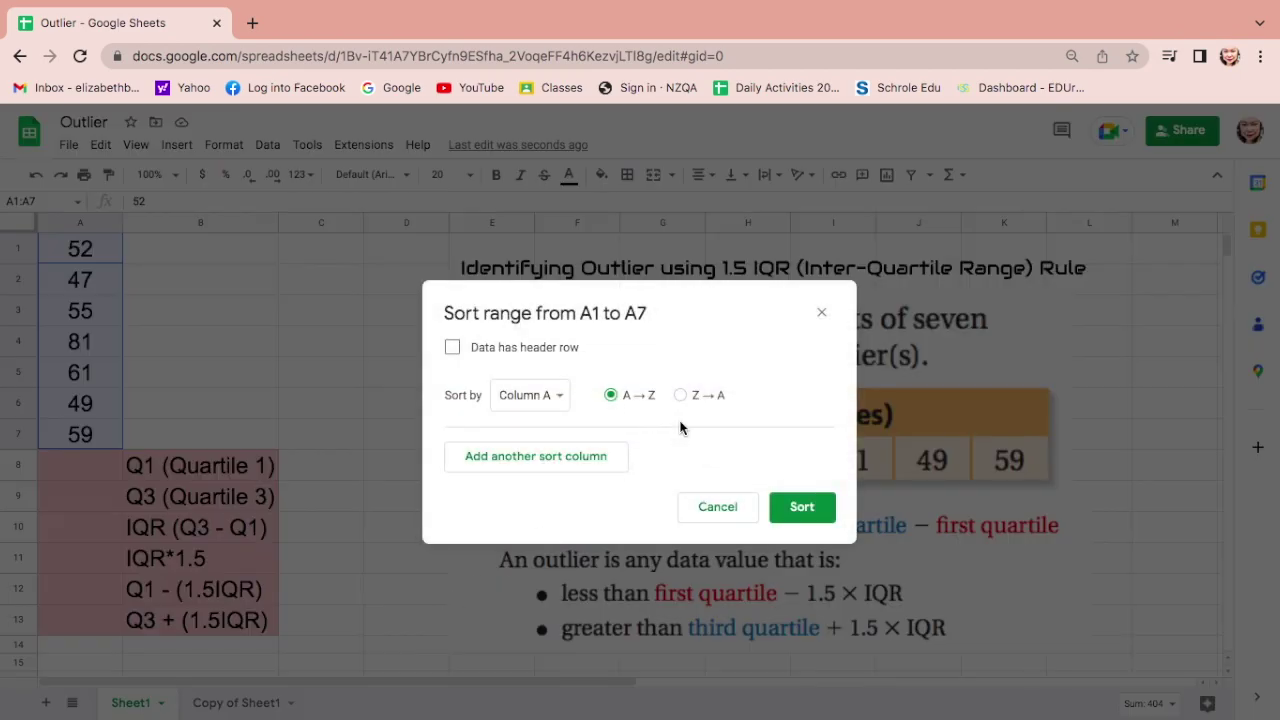
click(802, 507)
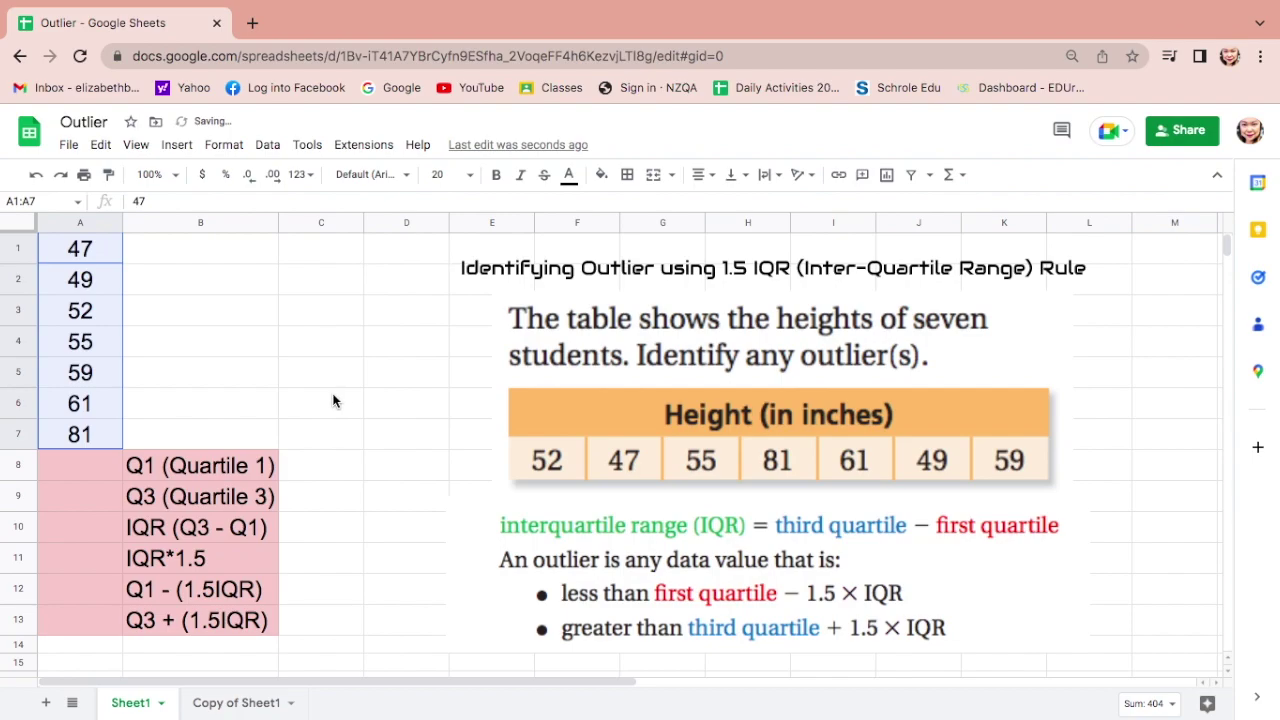
Calculate the first quartile of the heights in cell A8 with =QUARTILE(A1:A7,1).
click(82, 469)
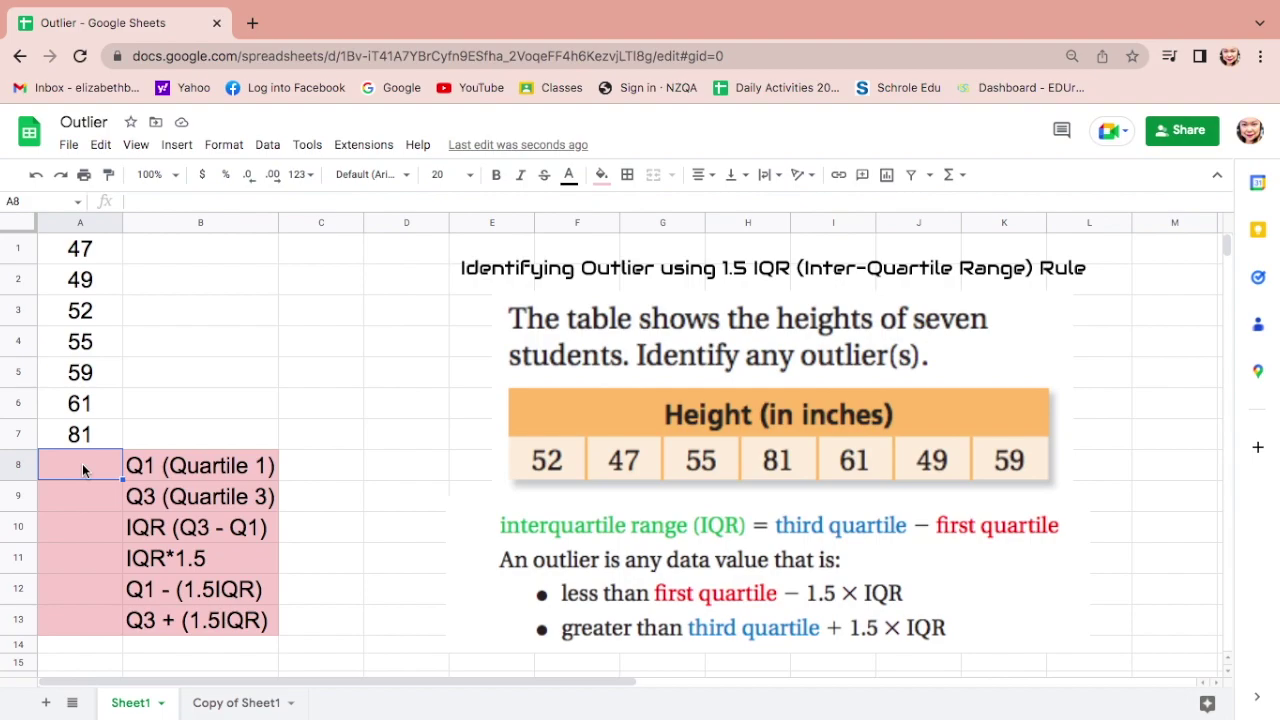
text(=)
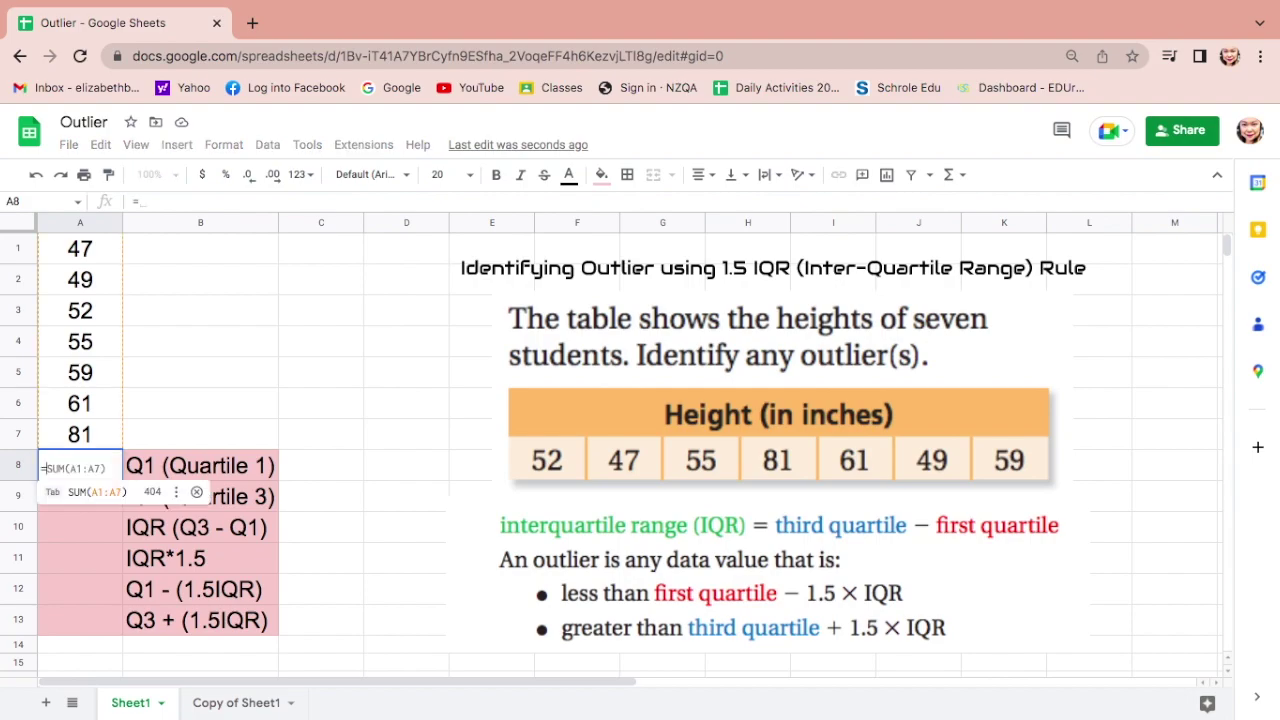
text(q)
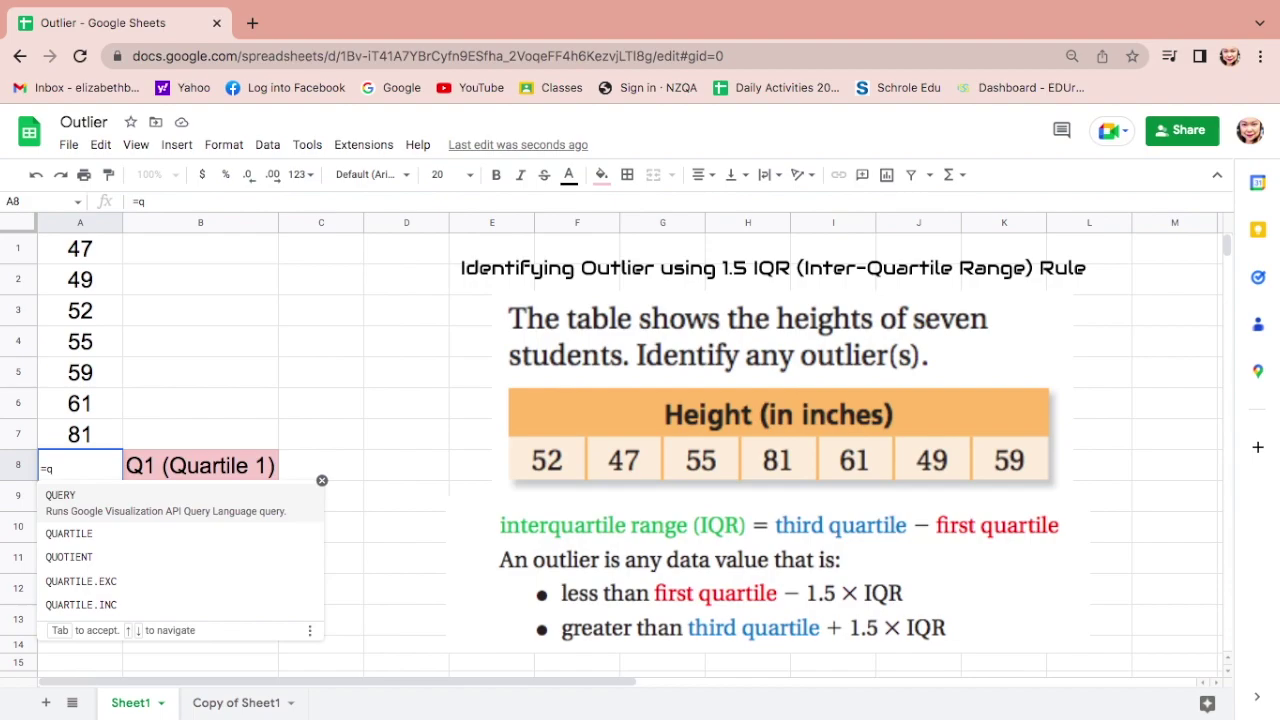
text(ua)
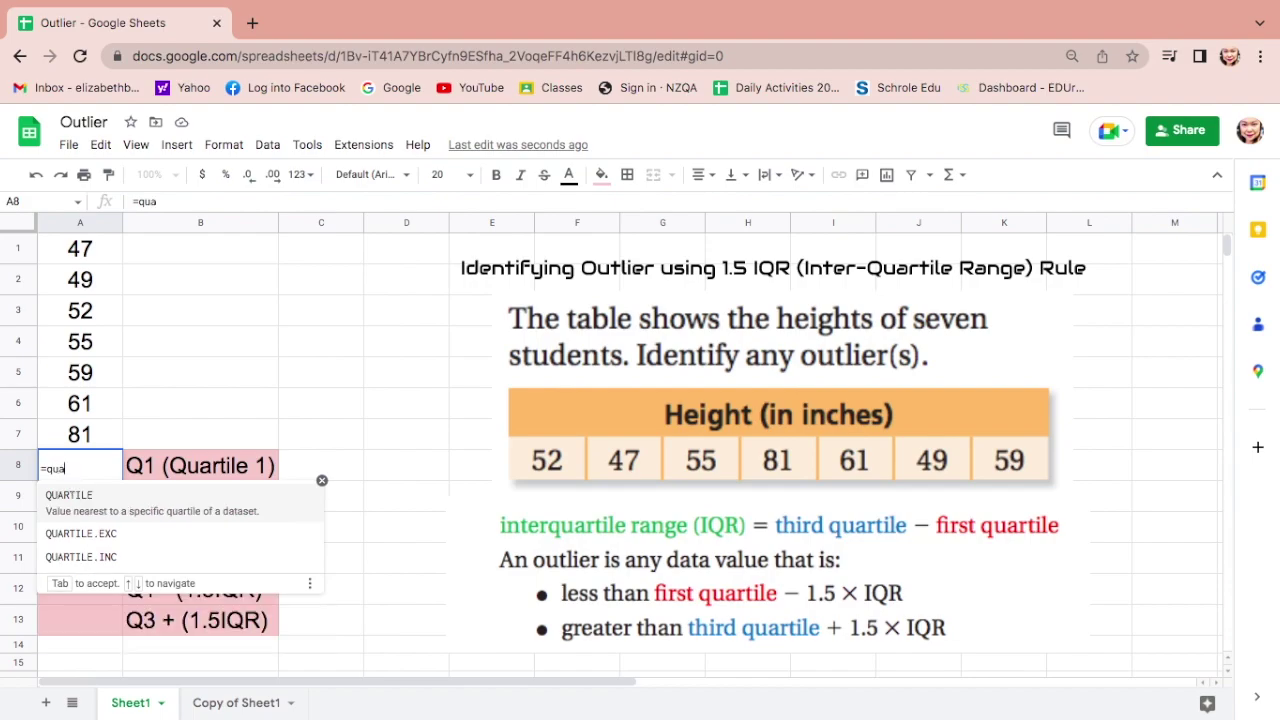
click(80, 510)
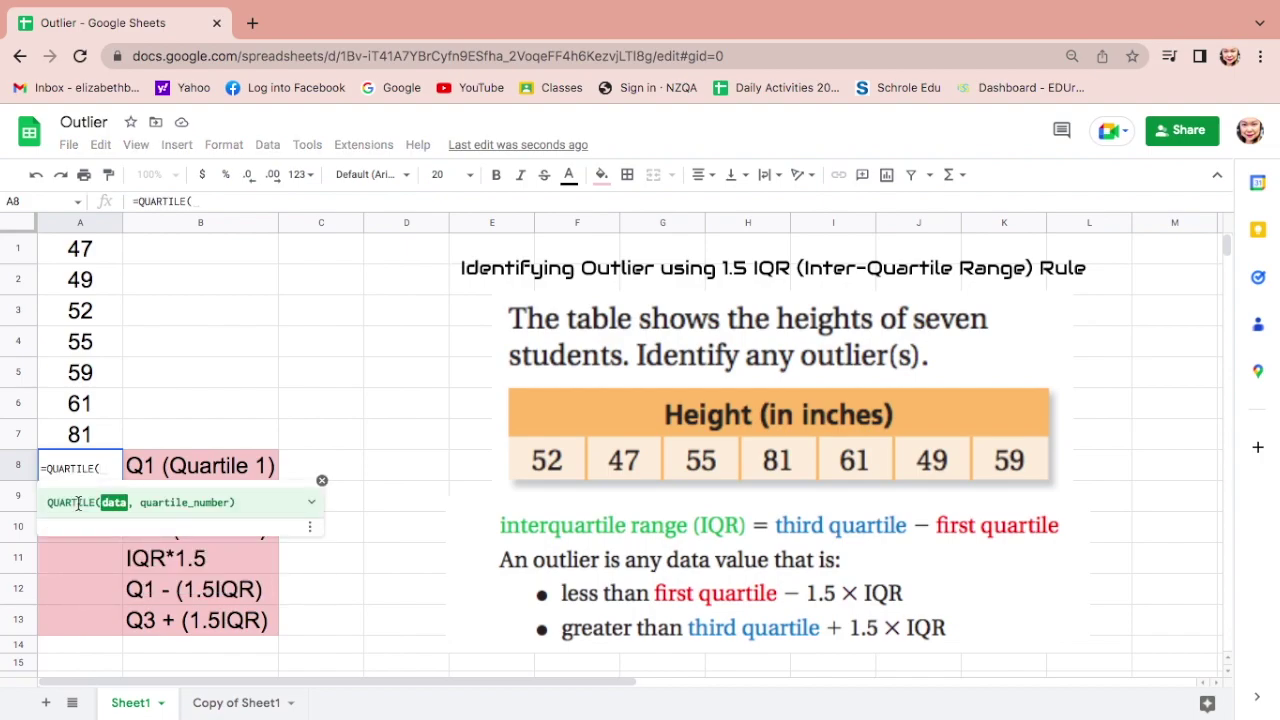
click(85, 435)
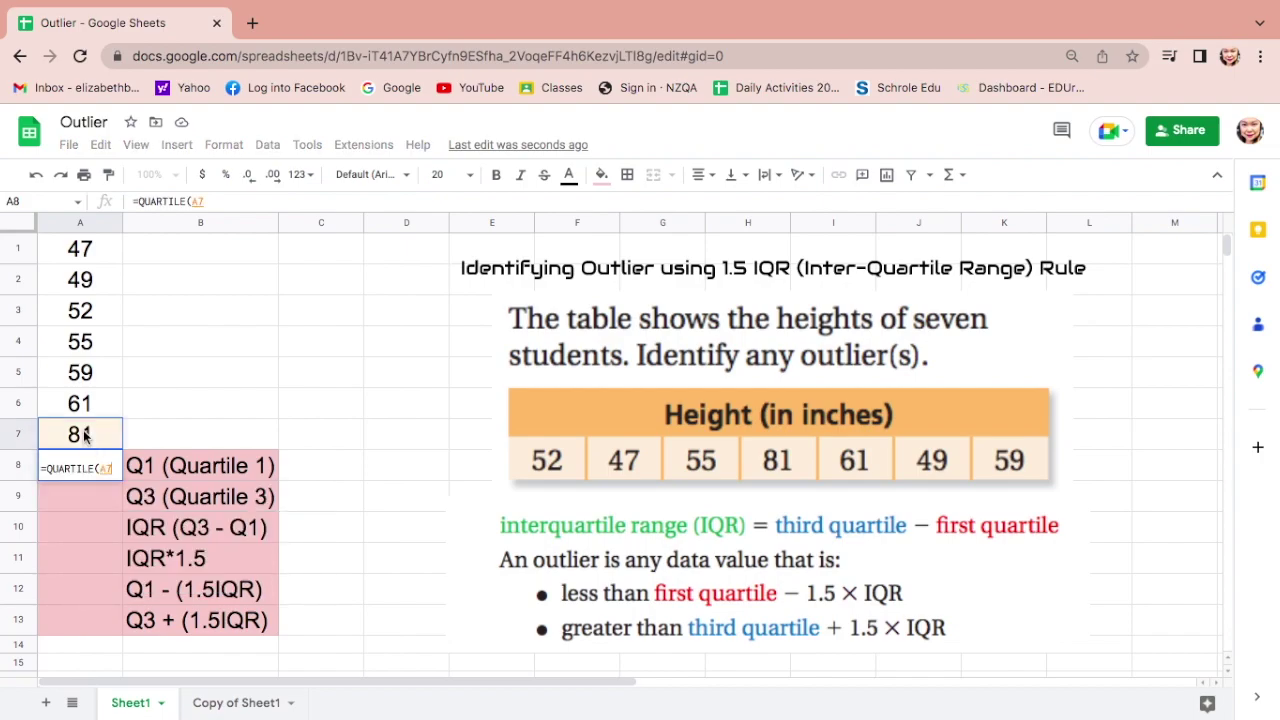
drag(85, 435, 86, 252)
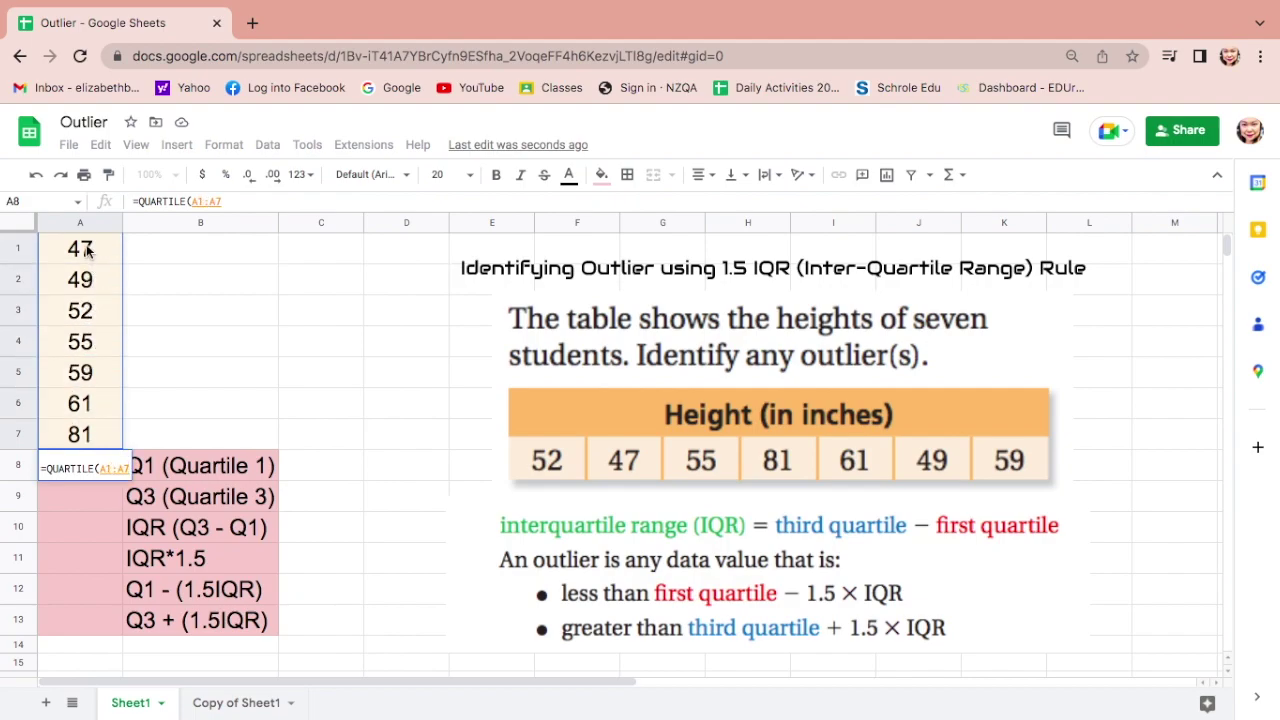
text(,)
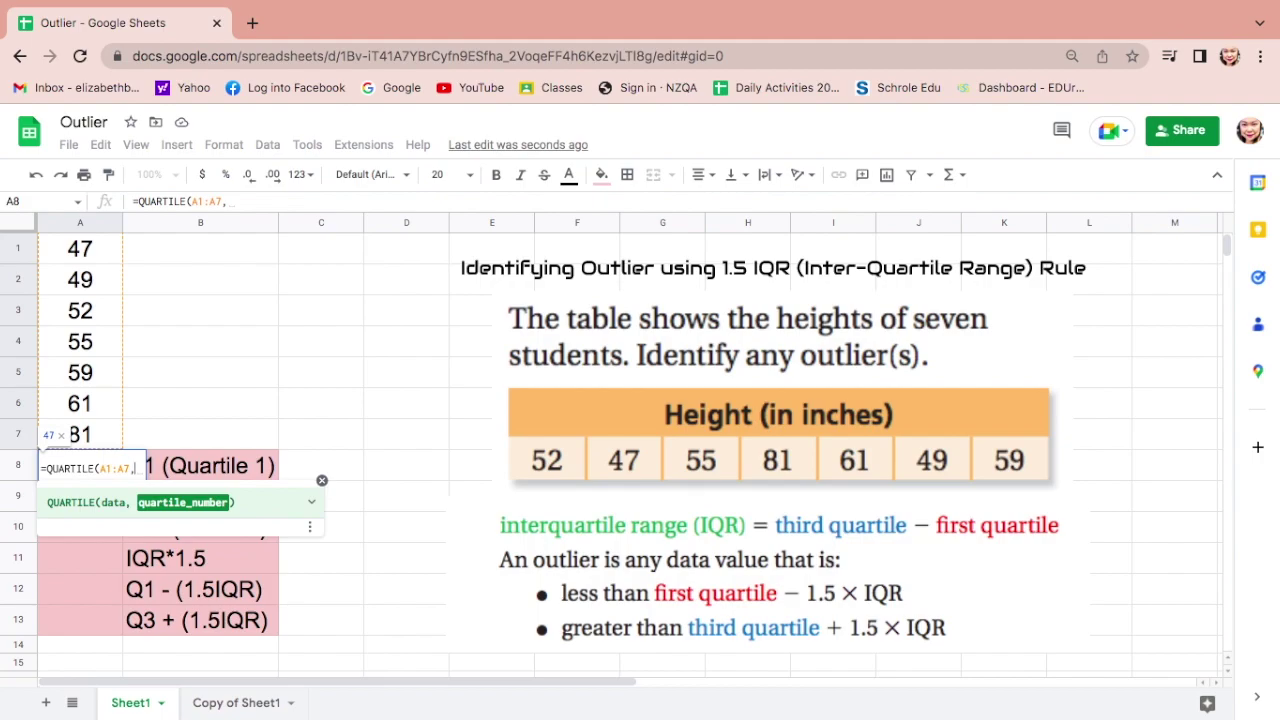
text(1)
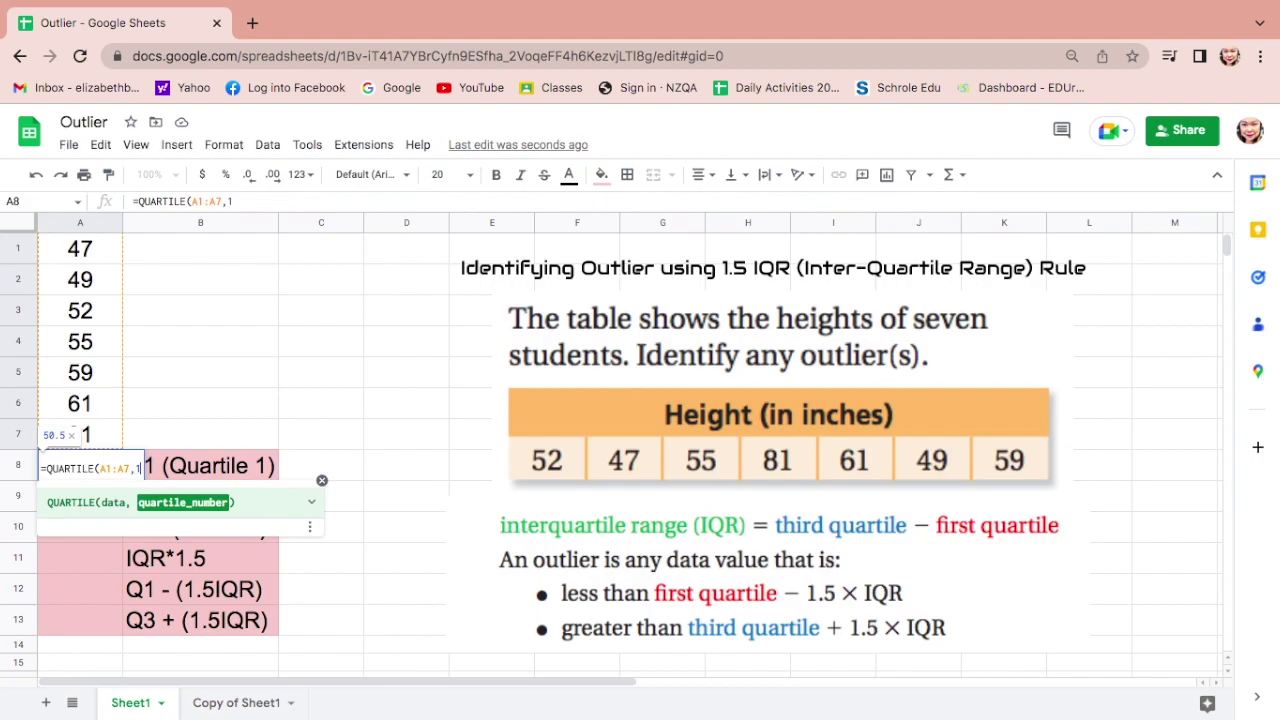
key(Return)
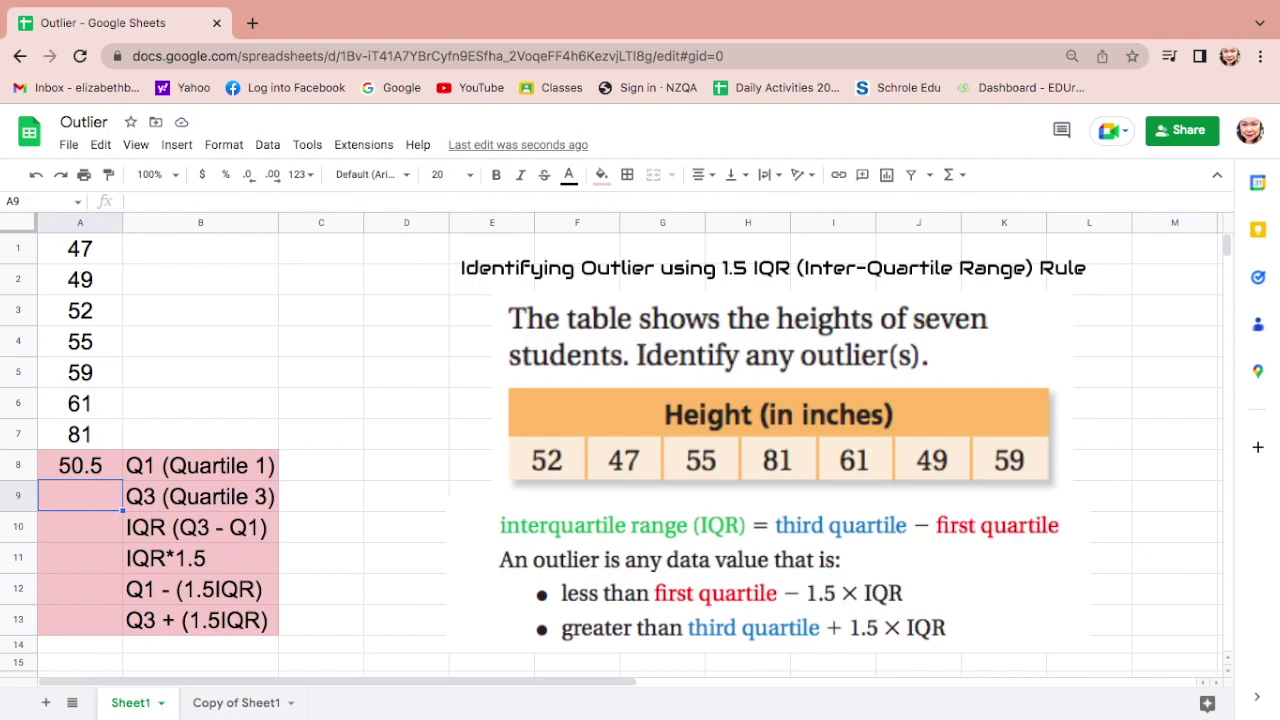
Calculate the third quartile of the heights in cell A9 with =QUARTILE(A1:A7,3).
text(=)
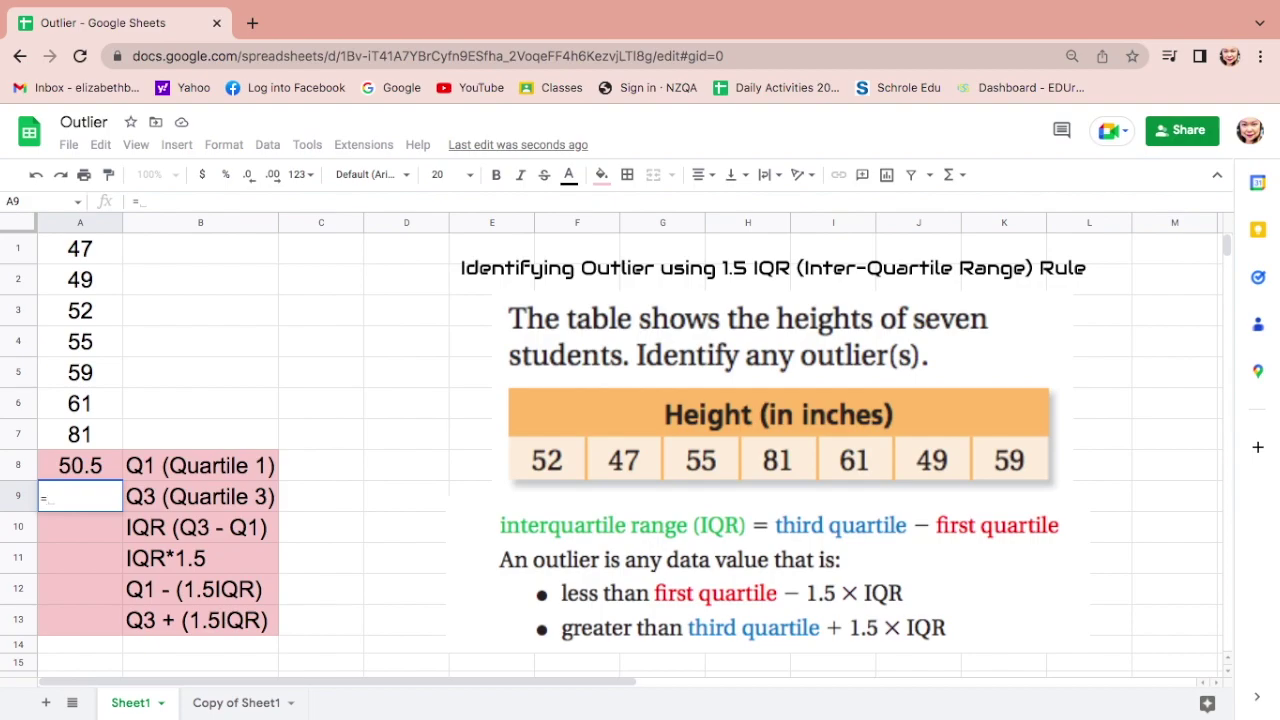
text(qua)
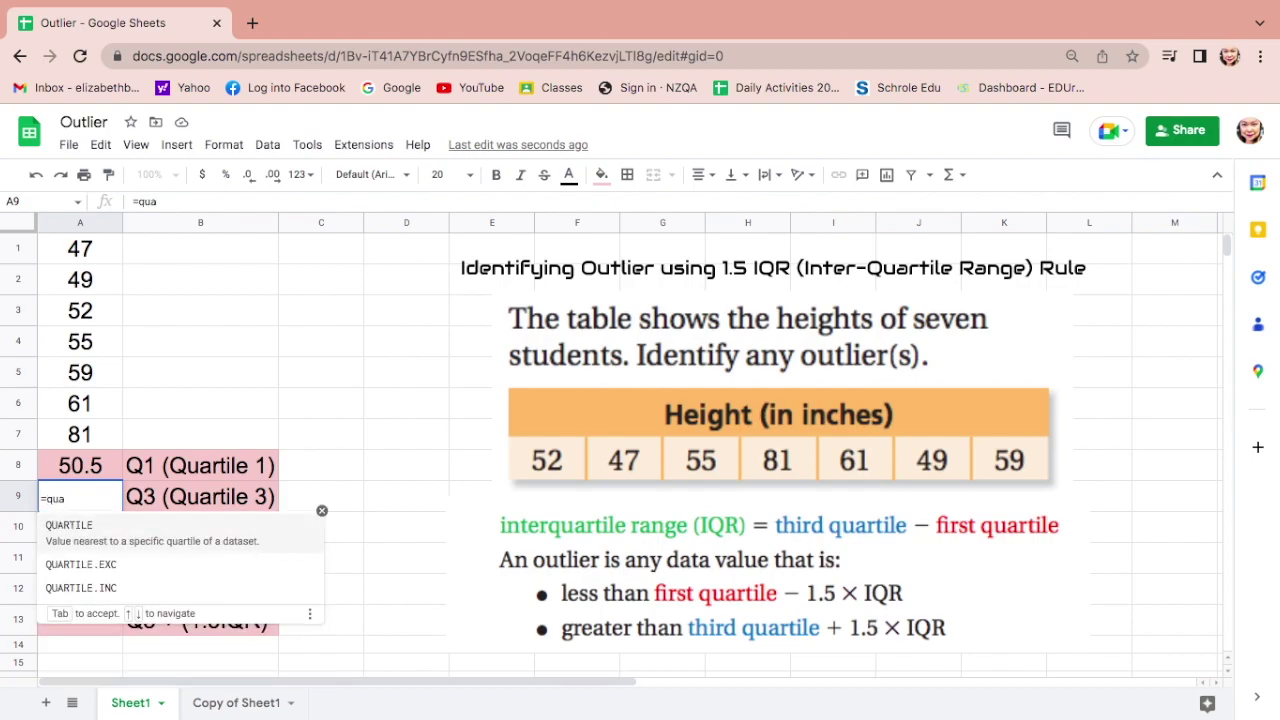
click(93, 541)
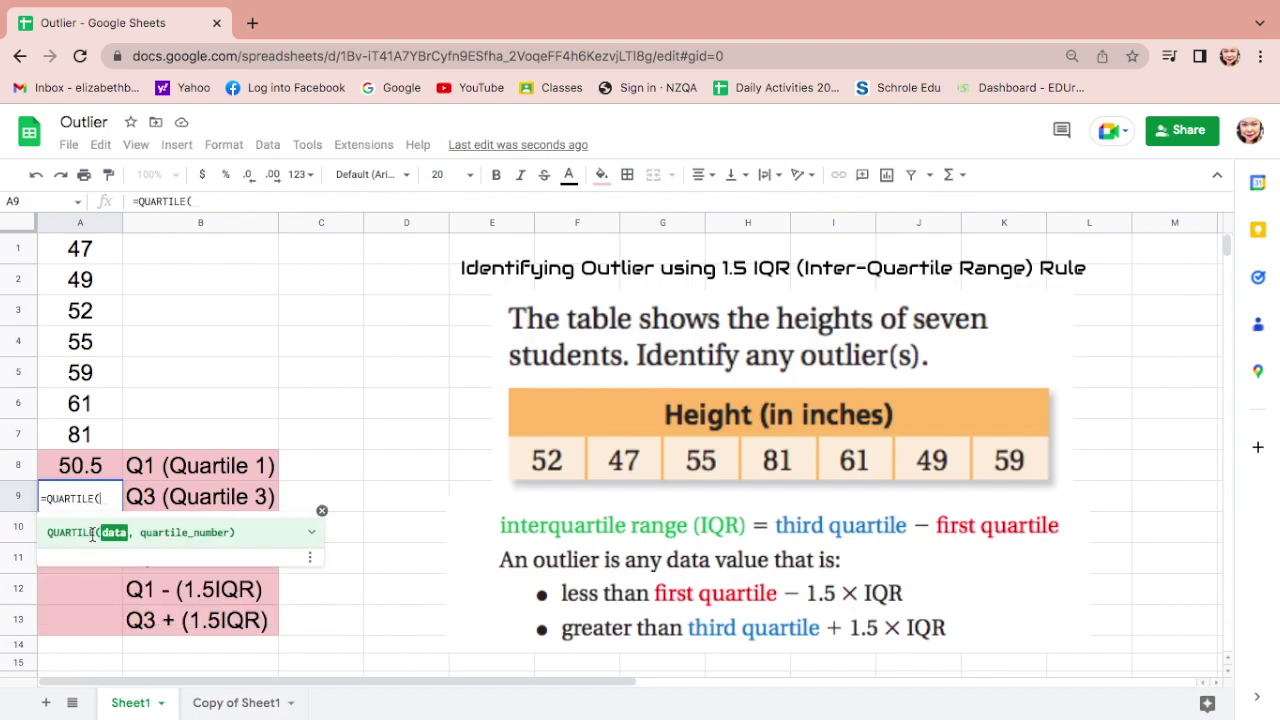
drag(85, 435, 80, 257)
text(,)
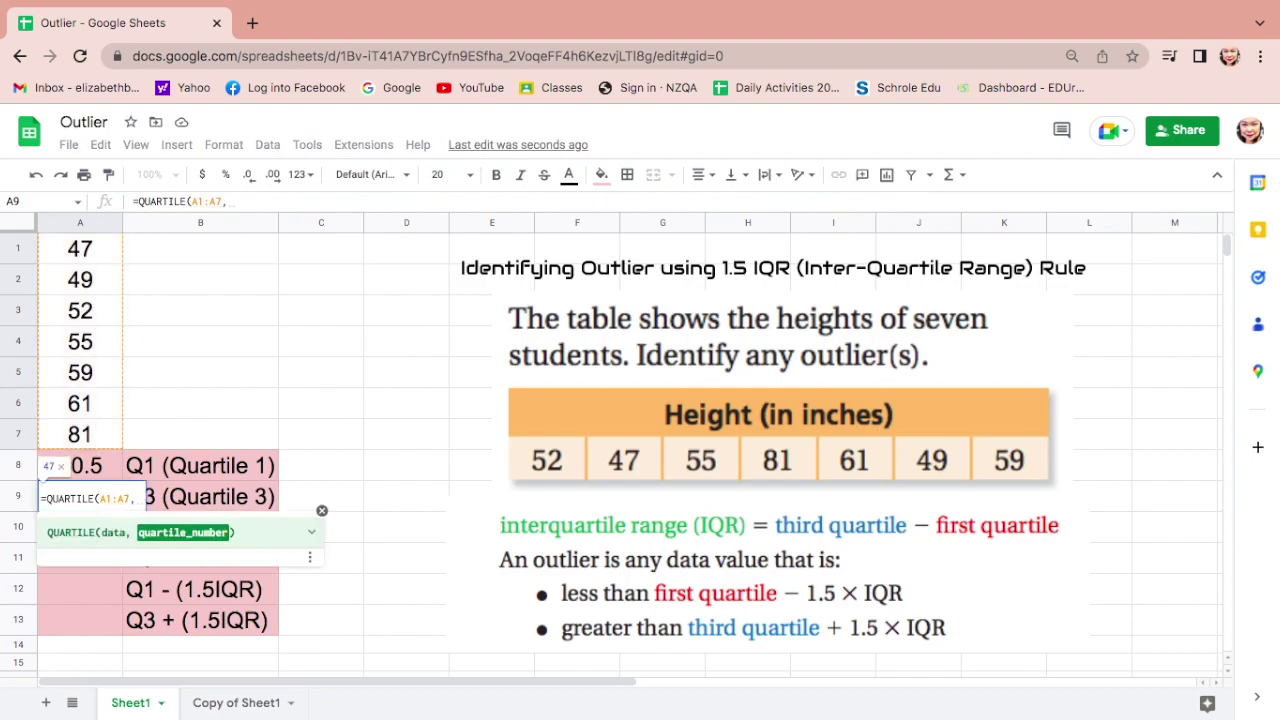
text(3)
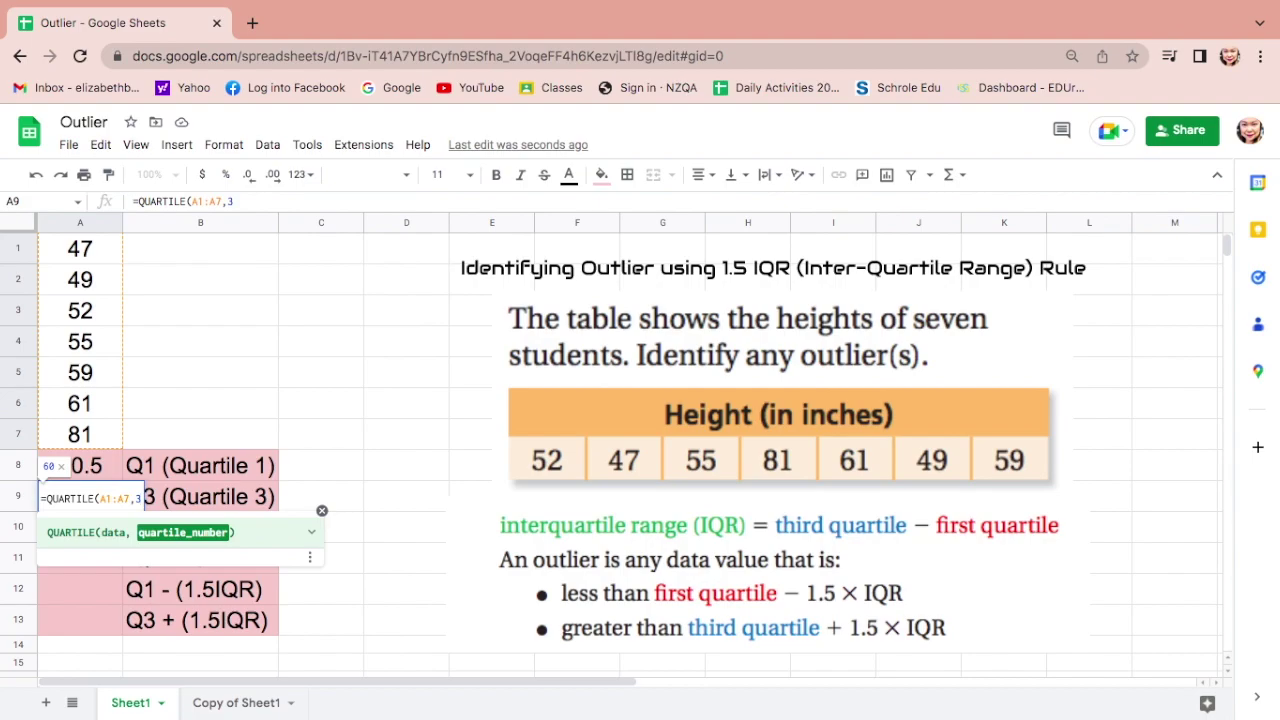
key(Return)
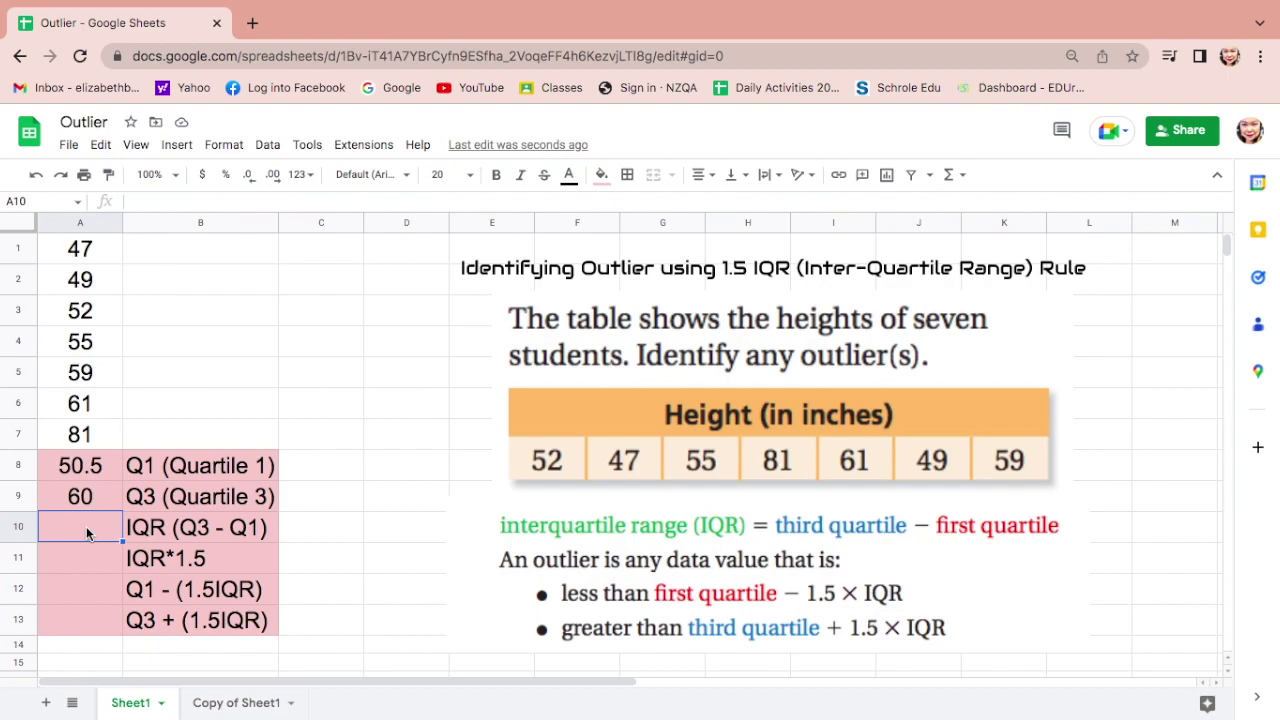
Calculate the interquartile range in cell A10 as Q3 minus Q1 with the formula =A9-A8.
text(=)
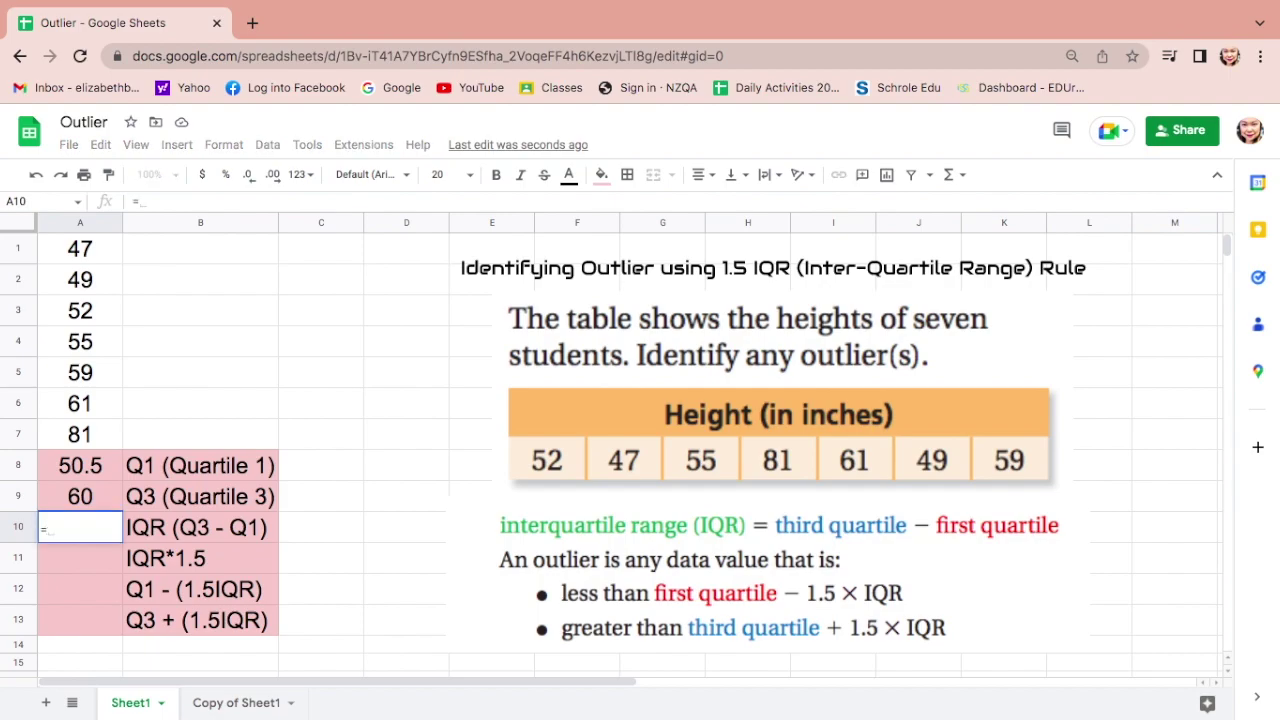
click(90, 505)
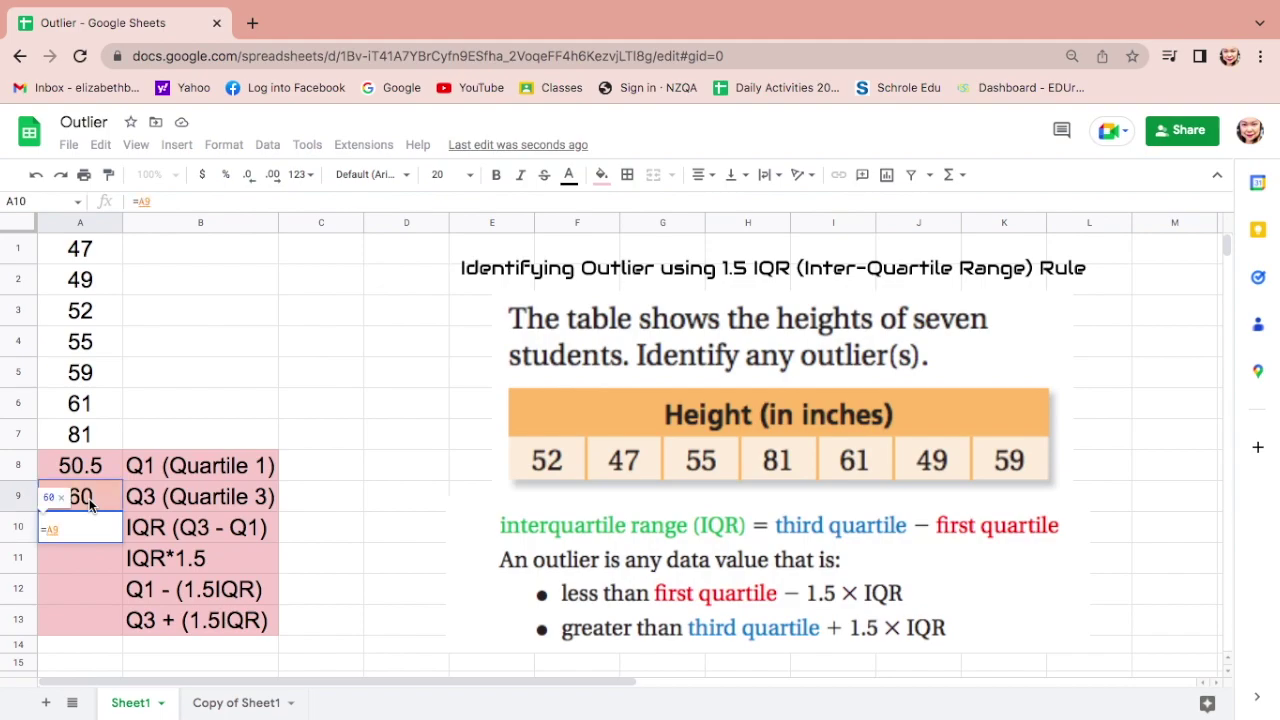
text(-)
click(90, 475)
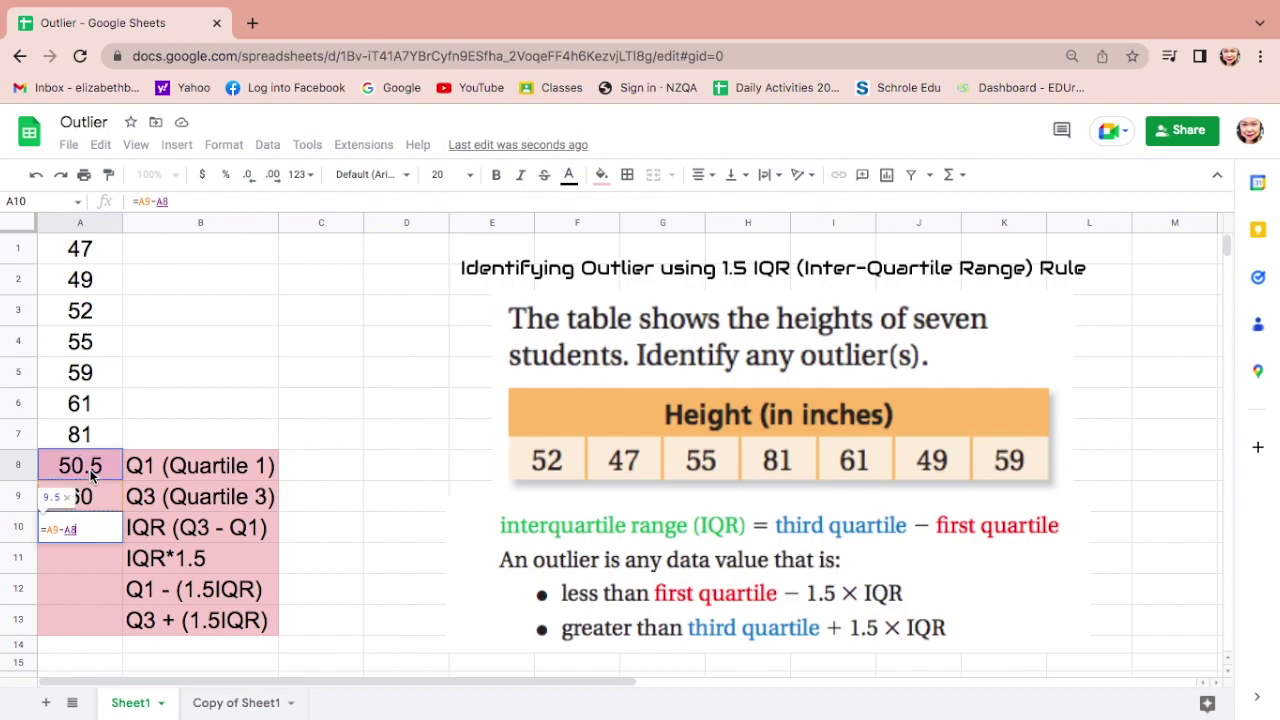
key(Return)
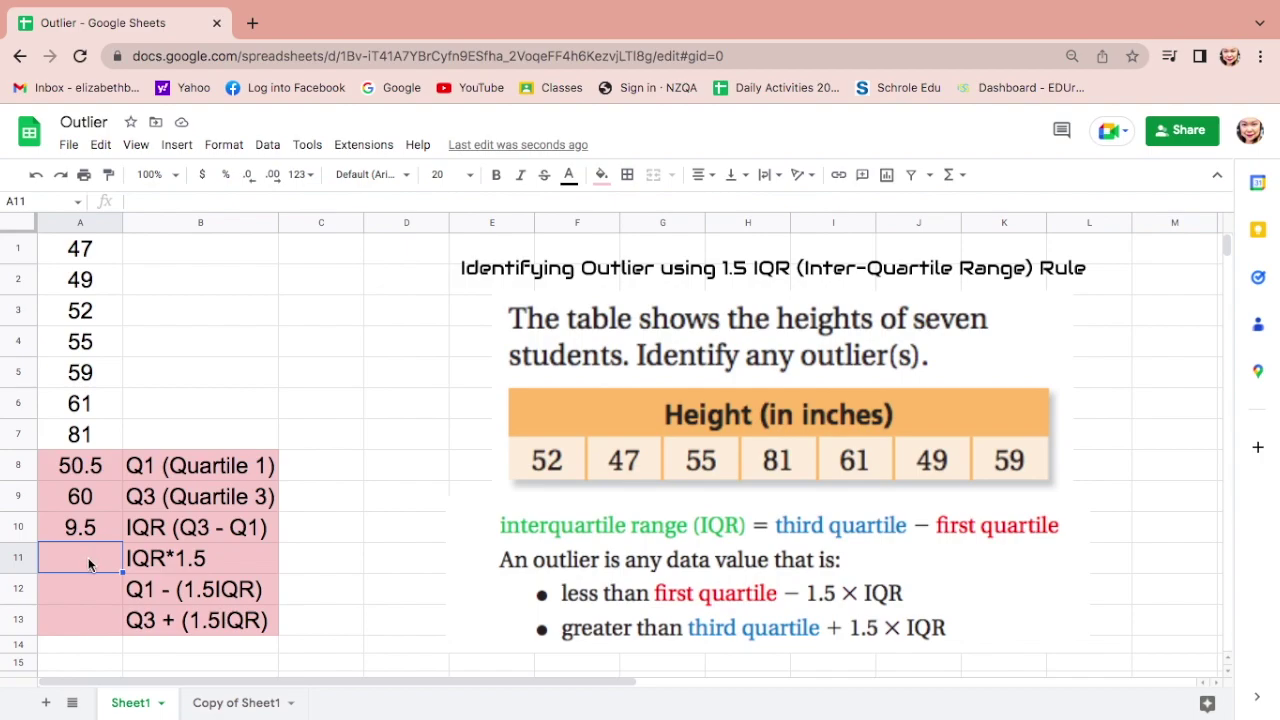
Multiply the interquartile range by 1.5 in cell A11 with the formula =A10*1.5.
text(=)
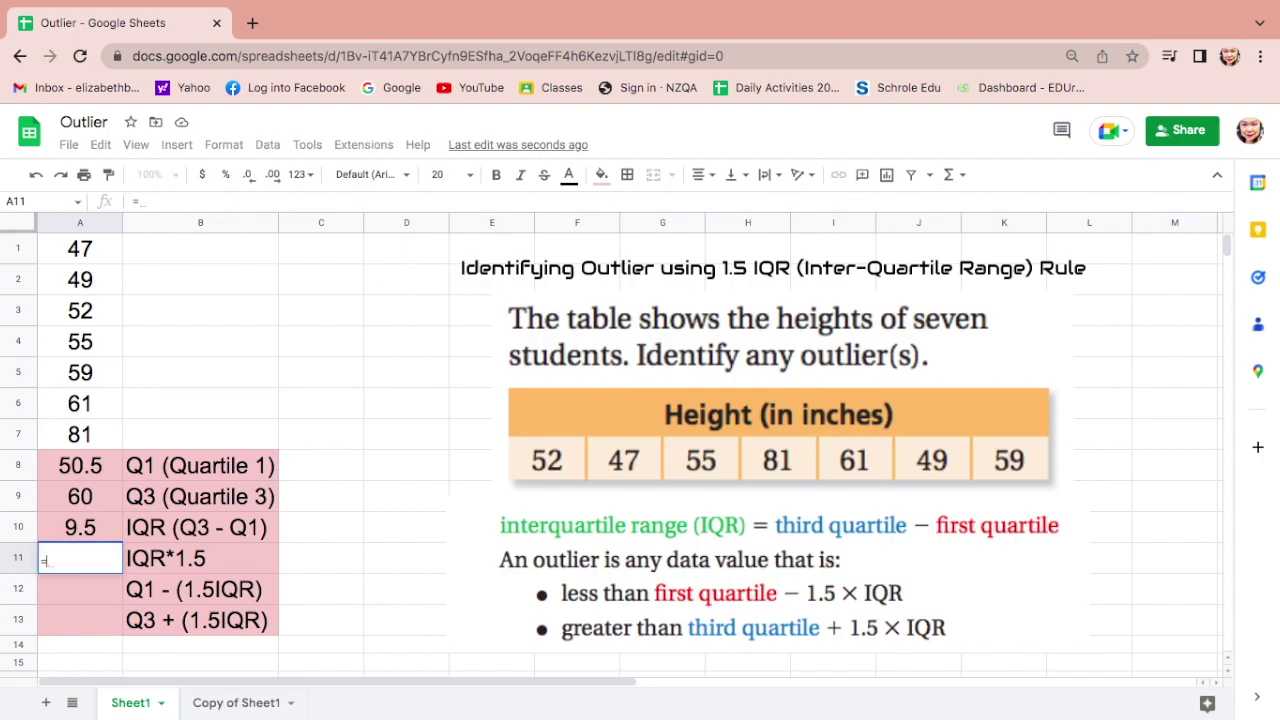
click(88, 530)
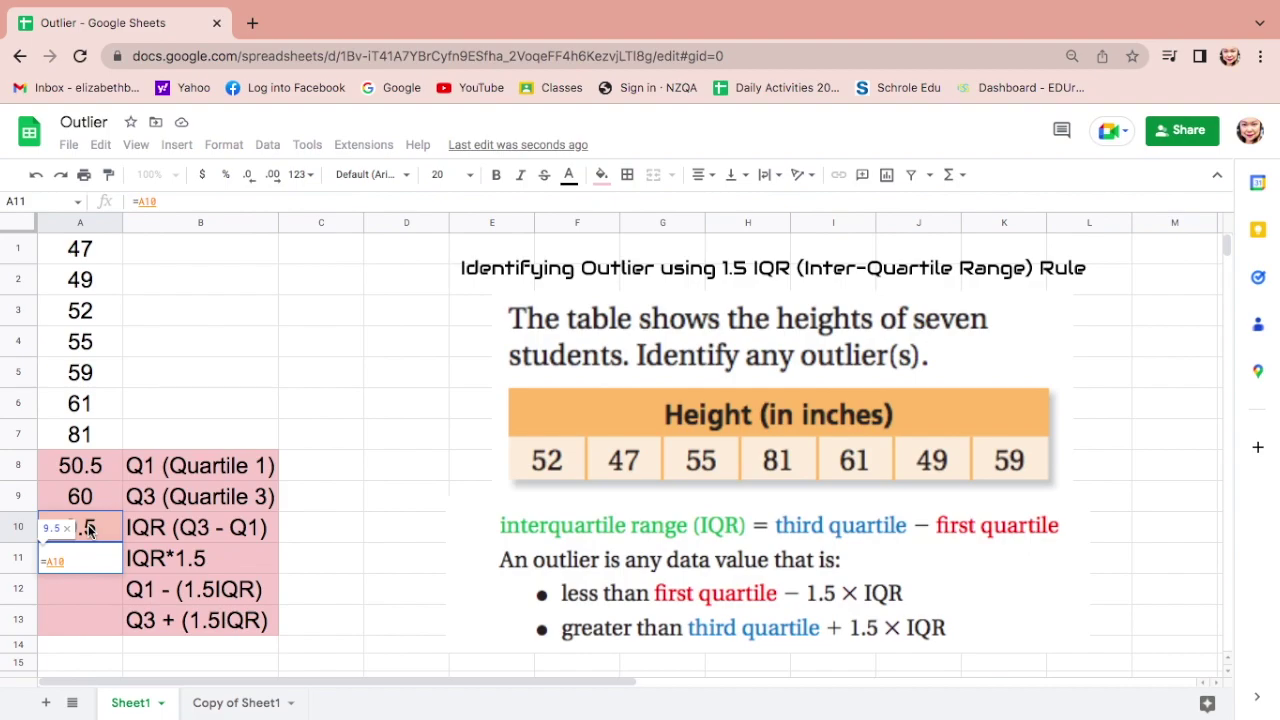
text(*)
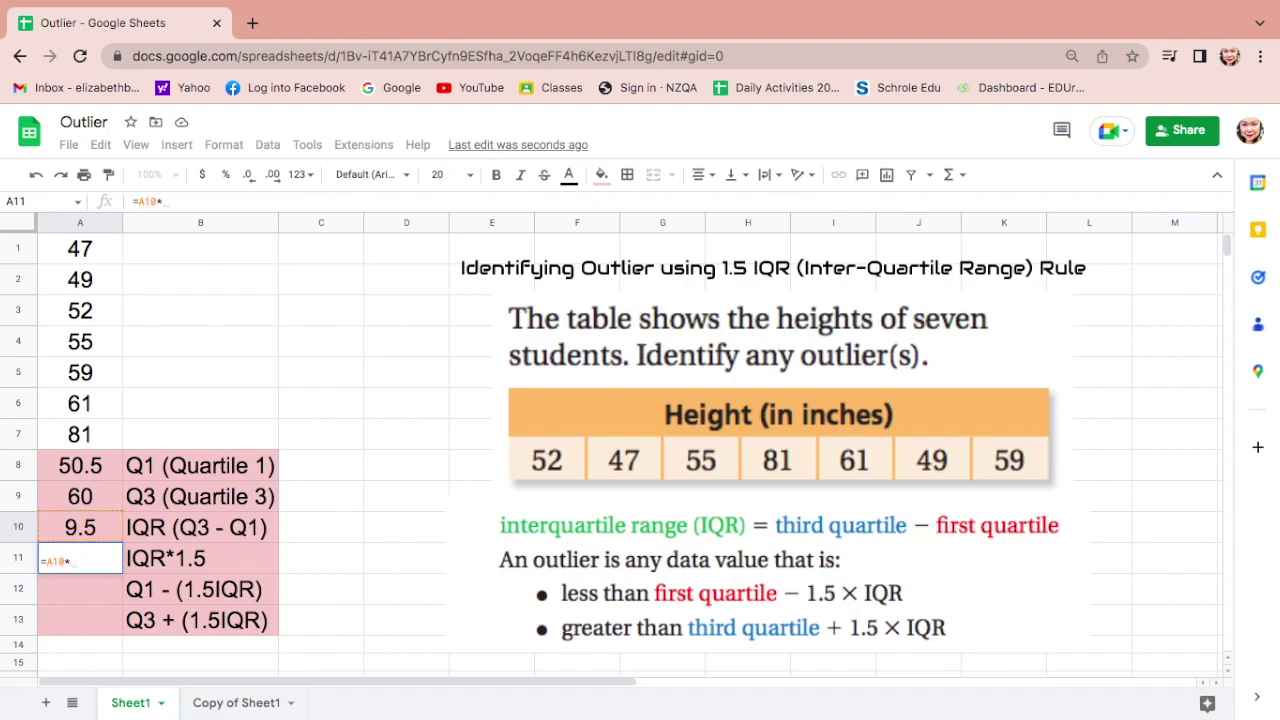
text(1.5)
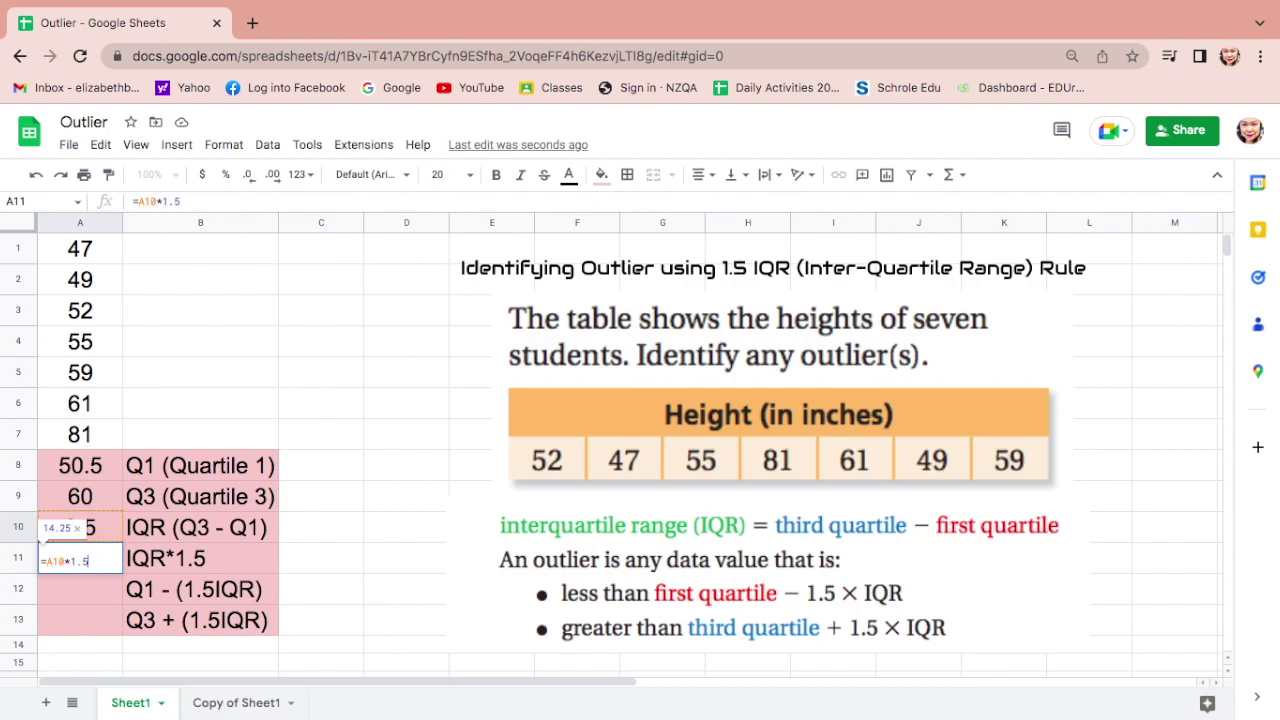
key(Return)
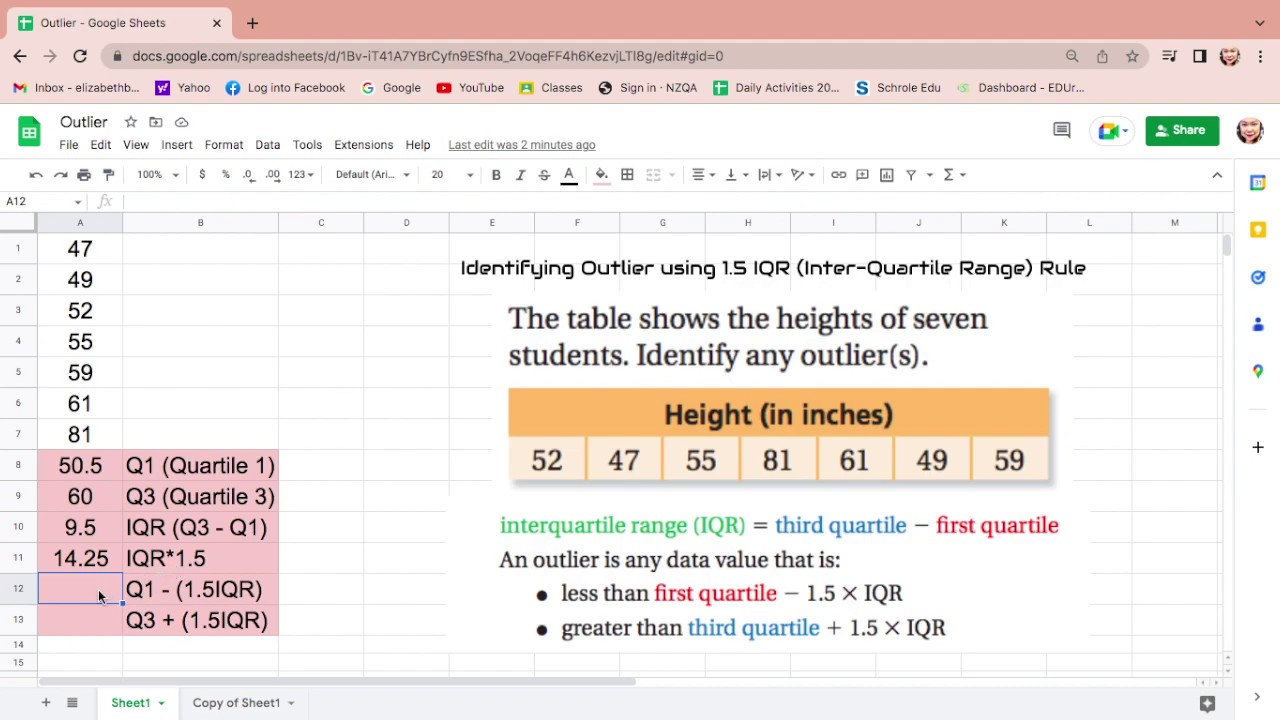
Calculate the lower outlier limit in cell A12 as Q1 minus 1.5 IQR with the formula =A8-A11.
text(=)
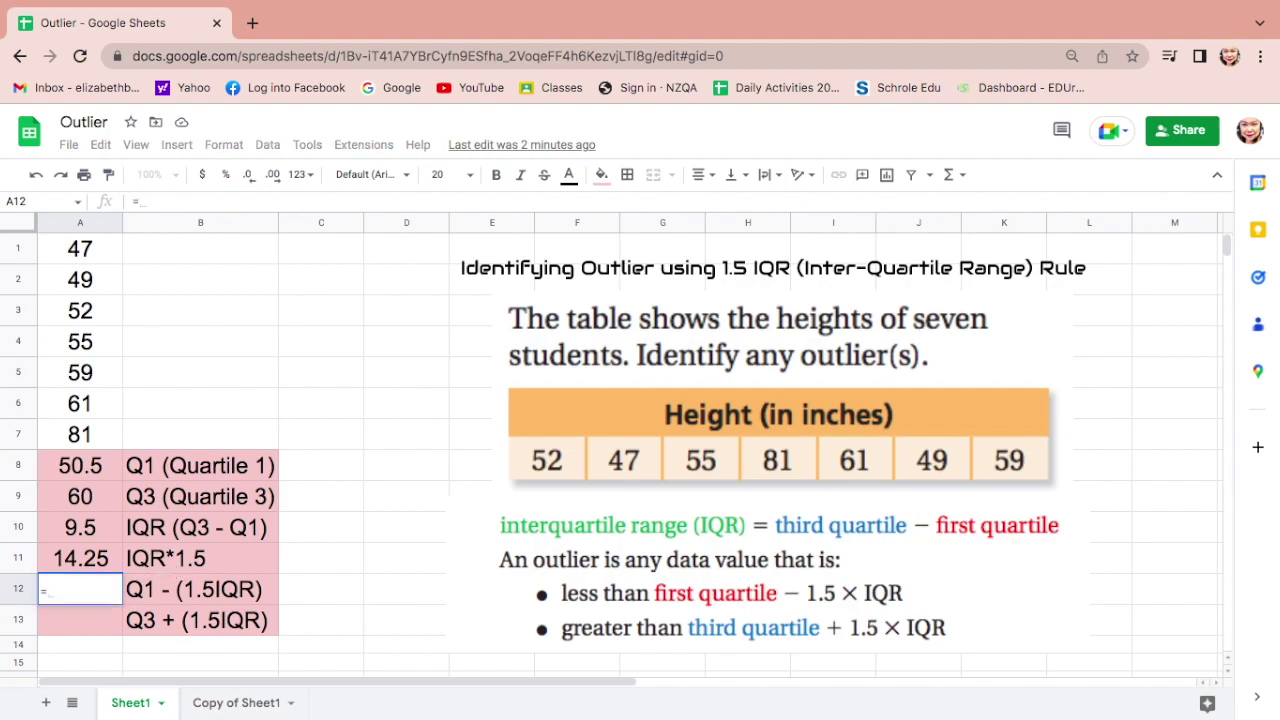
click(97, 473)
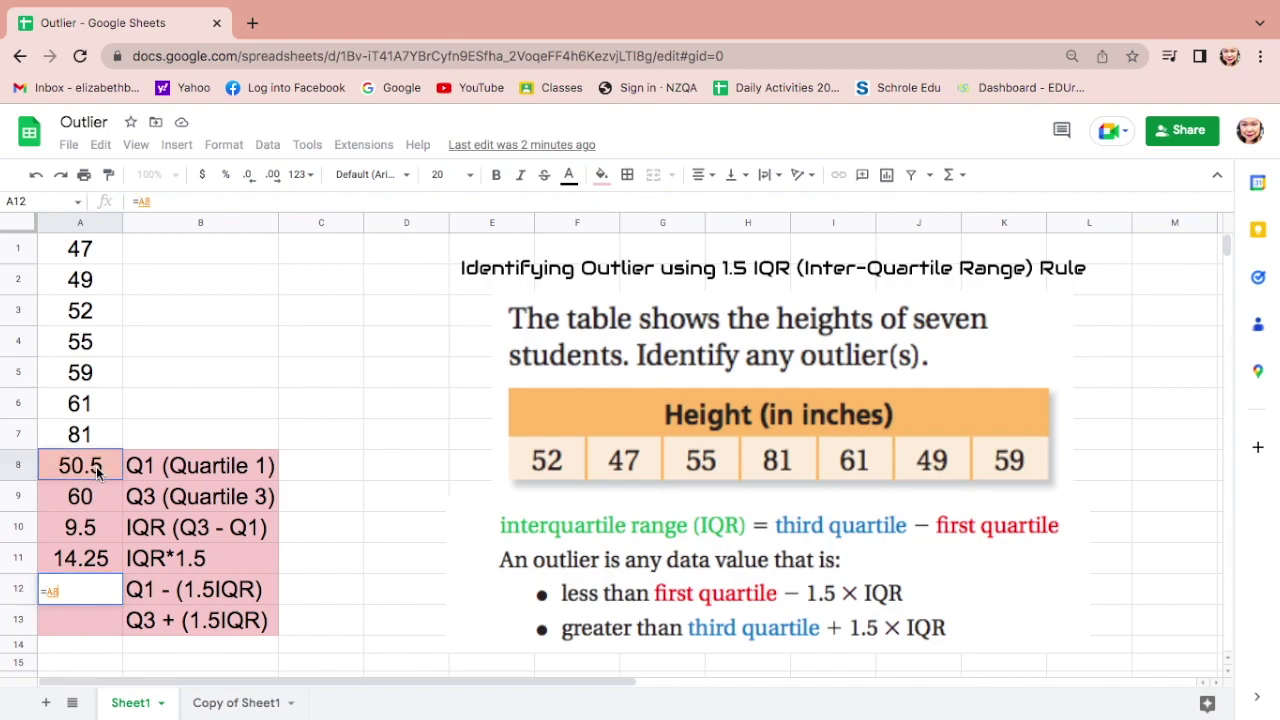
text(-)
click(87, 559)
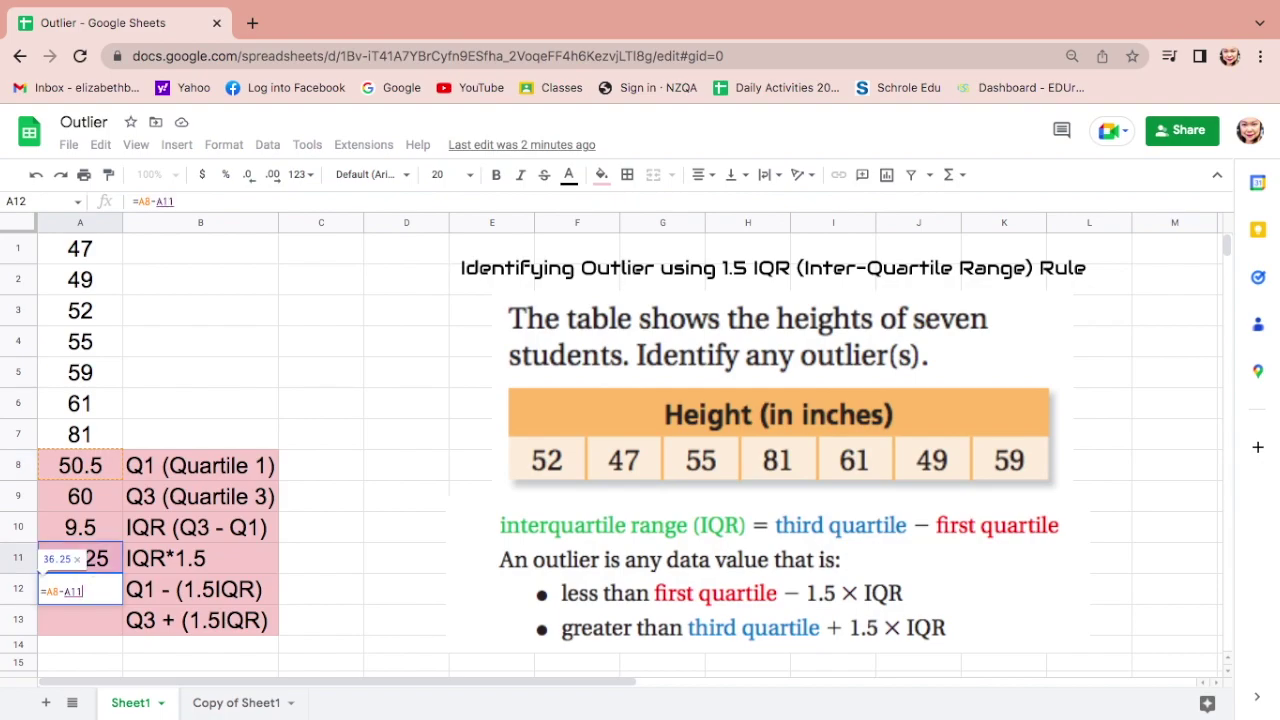
key(Return)
Calculate the upper outlier limit in cell A13 as Q3 plus 1.5 IQR with the formula =A9+A11.
text(=)
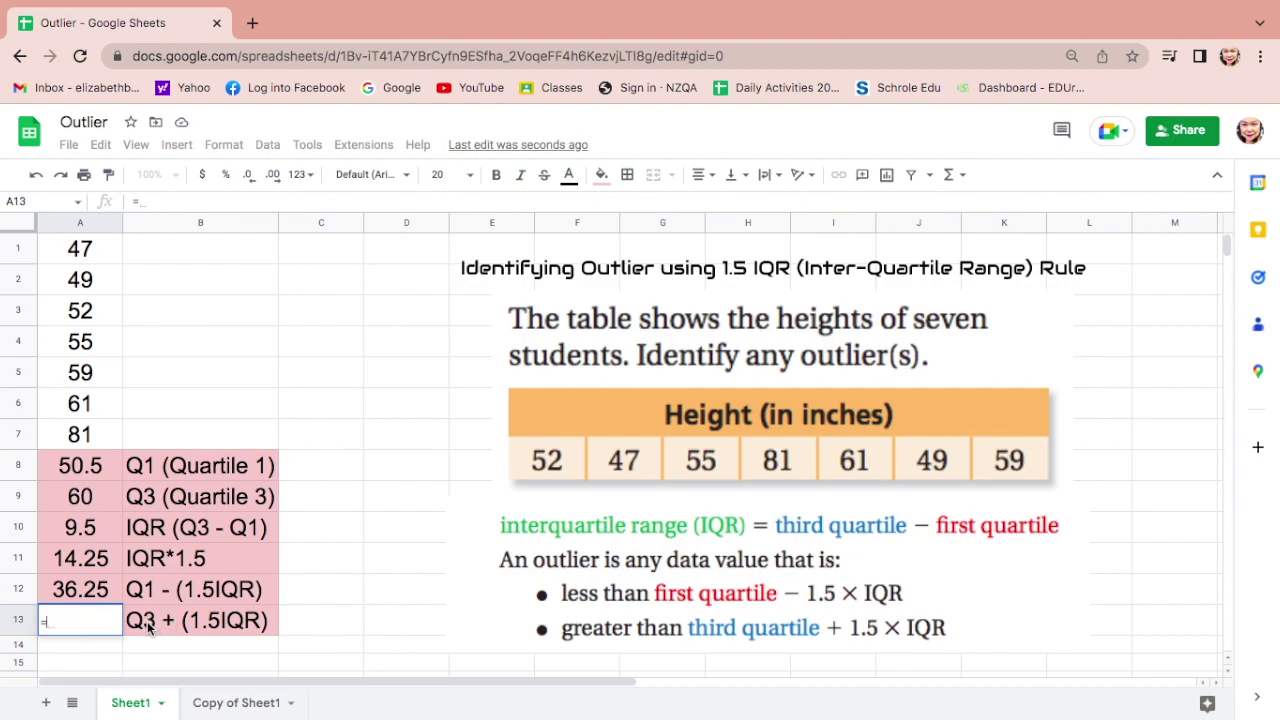
click(87, 505)
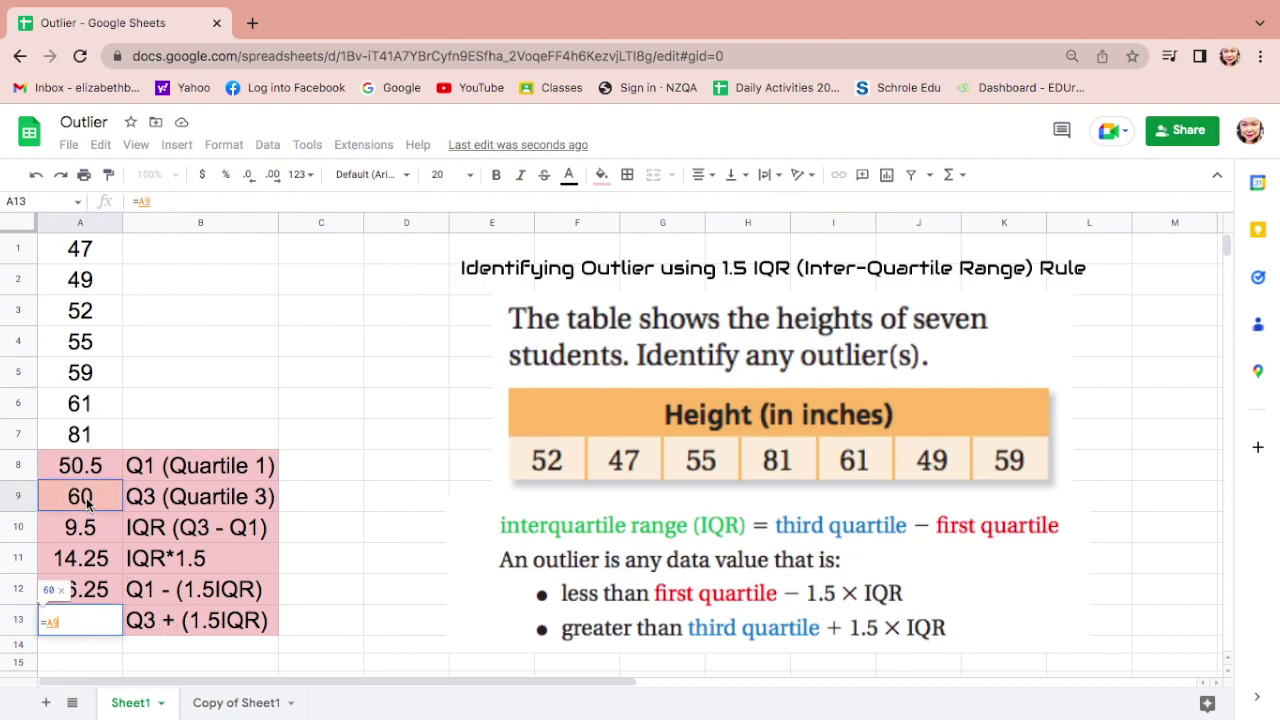
text(+)
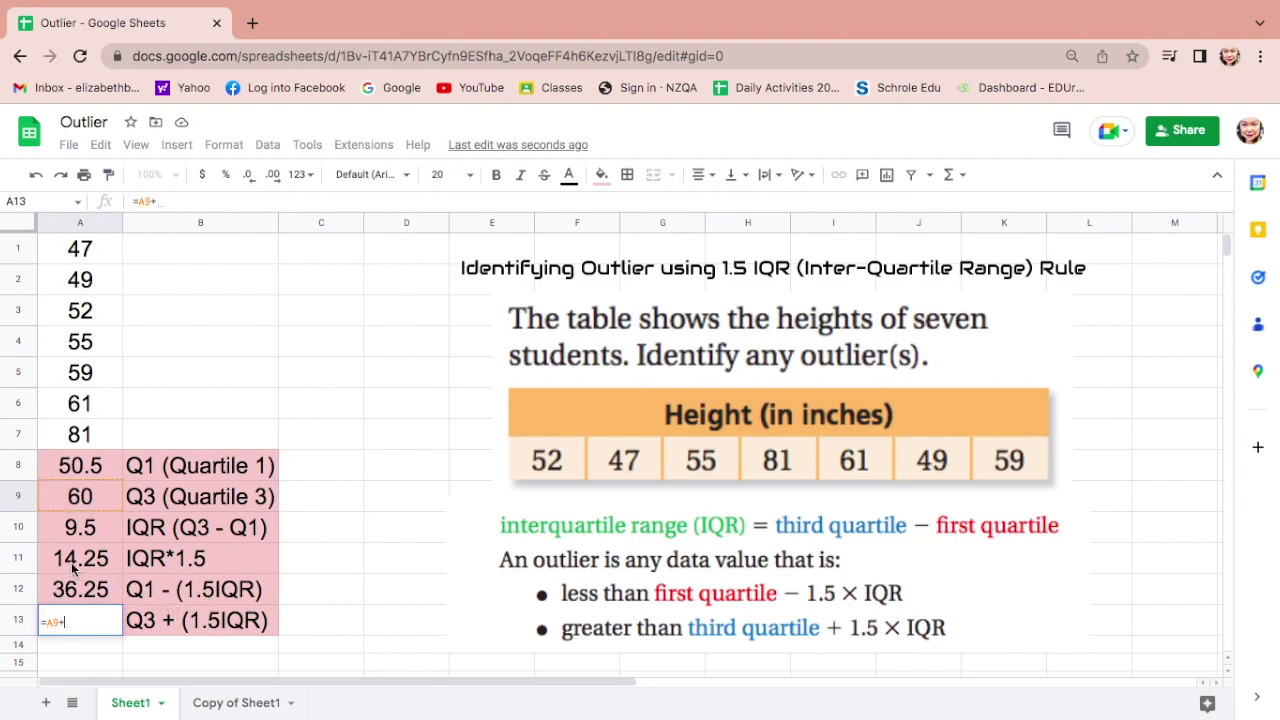
click(97, 566)
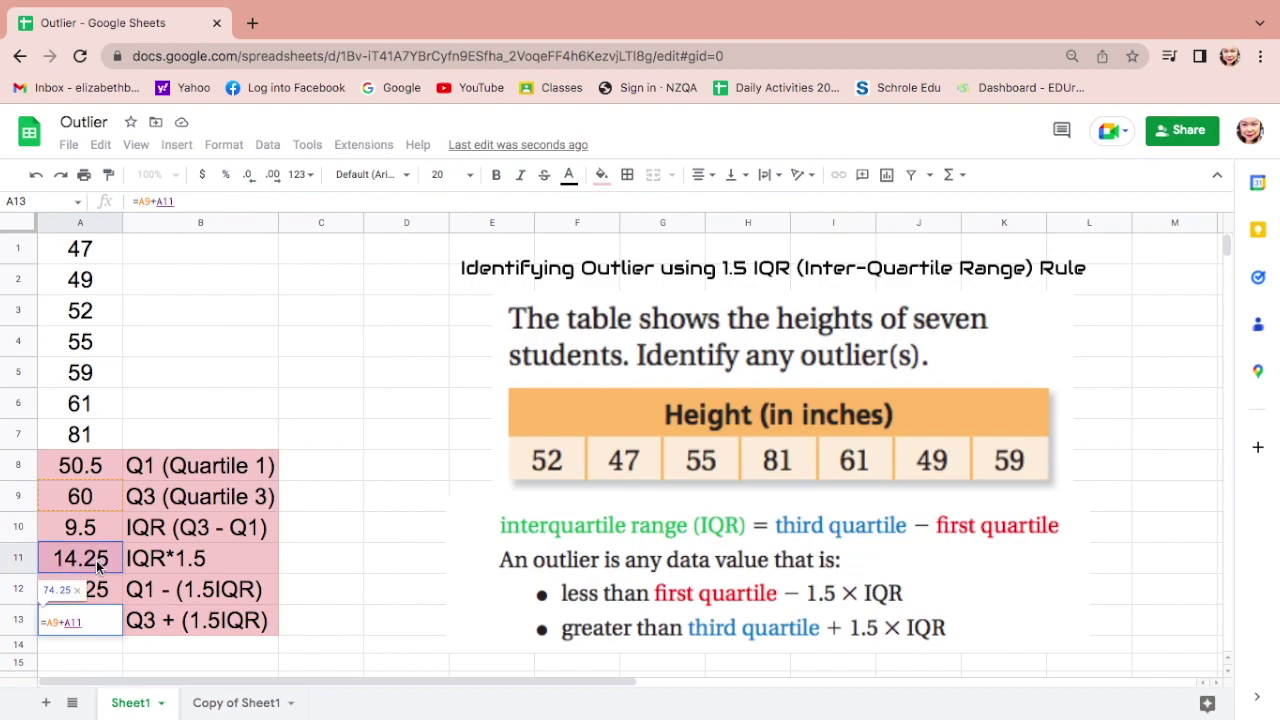
key(Return)
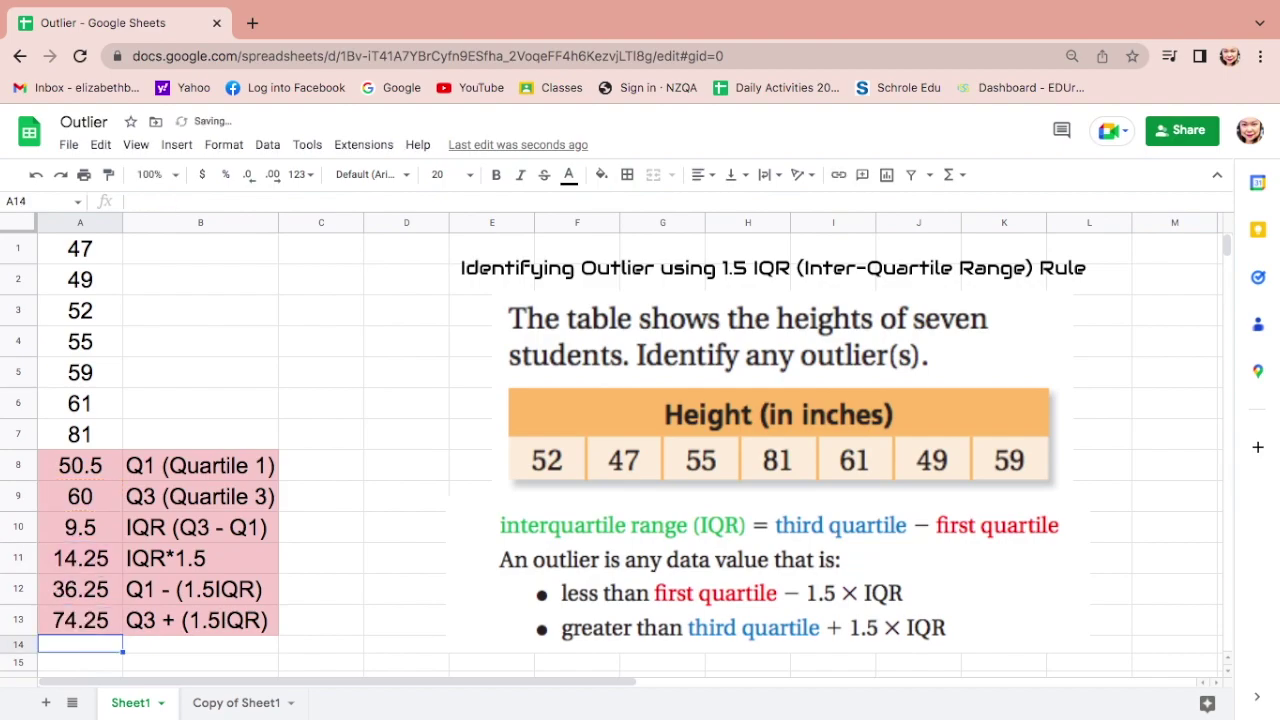
Fill the lower limit cells A12:B12 with bright yellow.
click(400, 433)
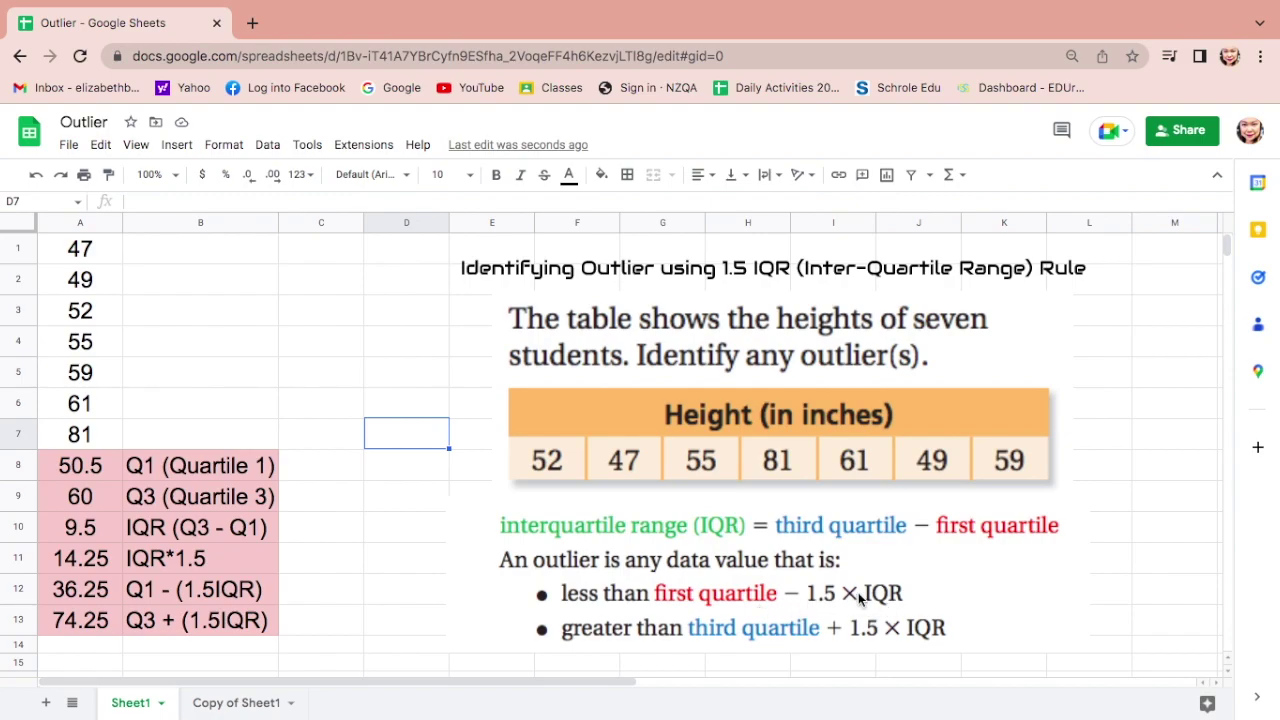
drag(70, 595, 241, 590)
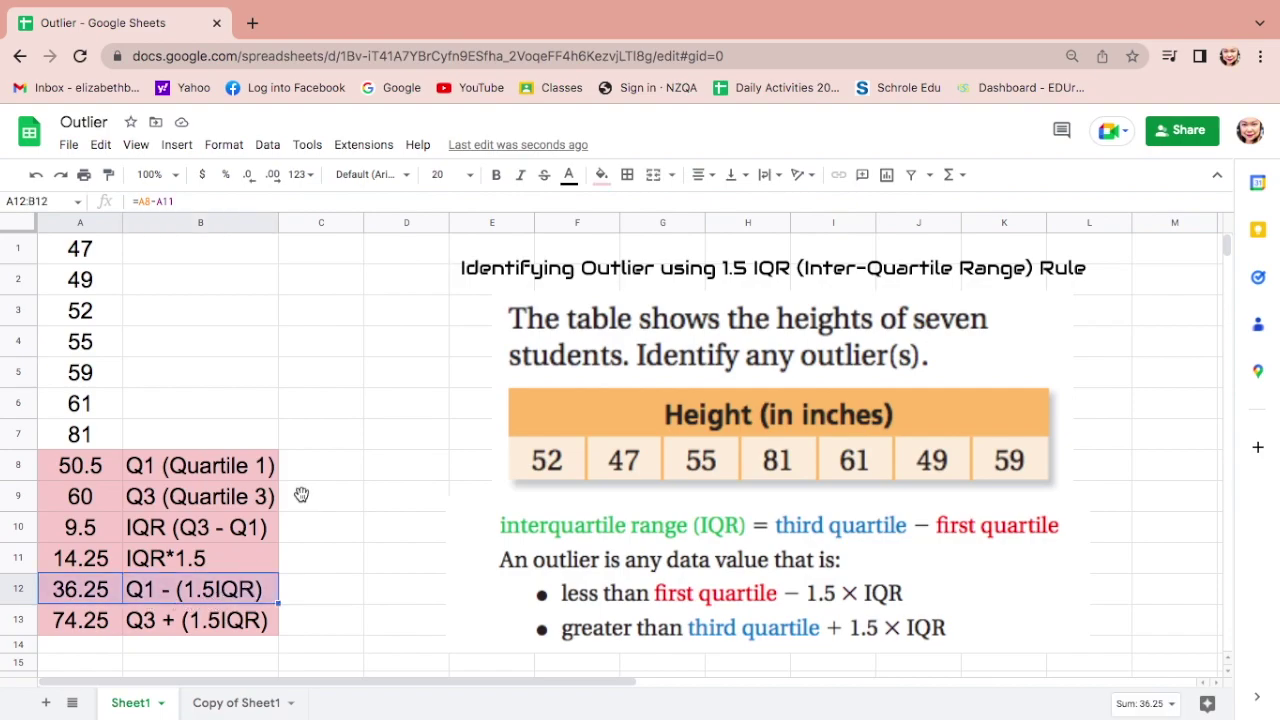
click(601, 175)
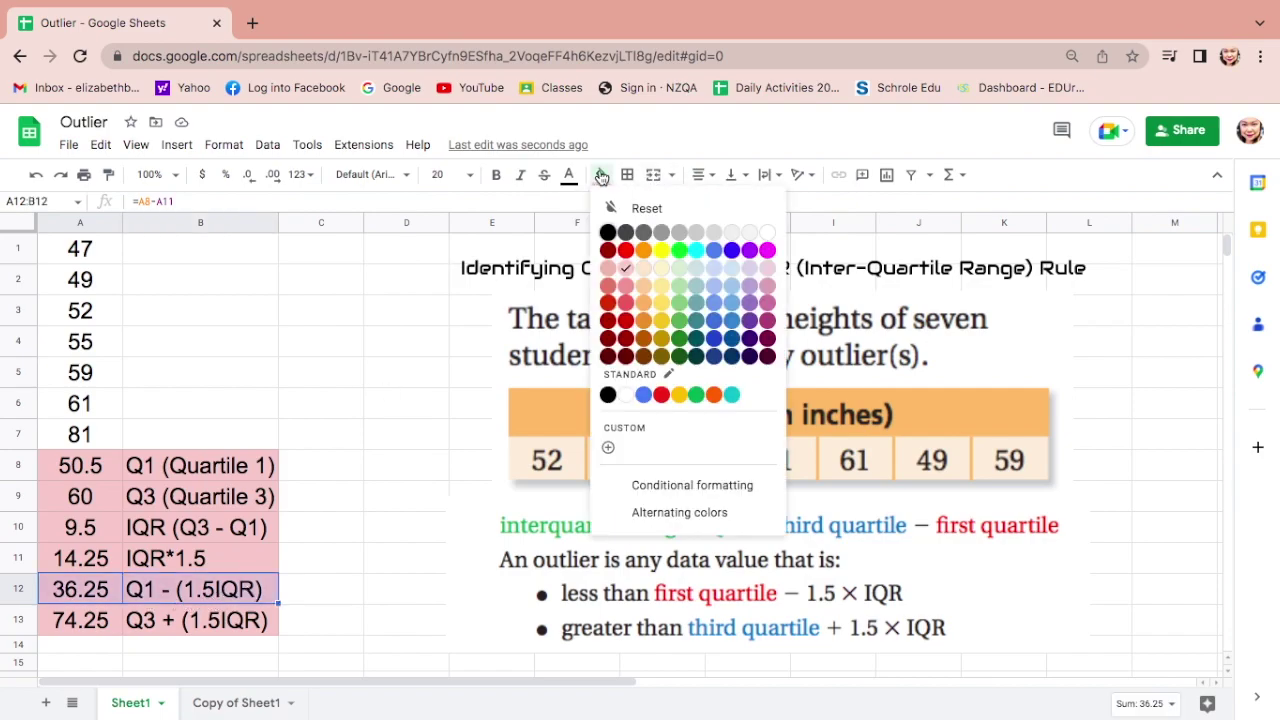
click(662, 249)
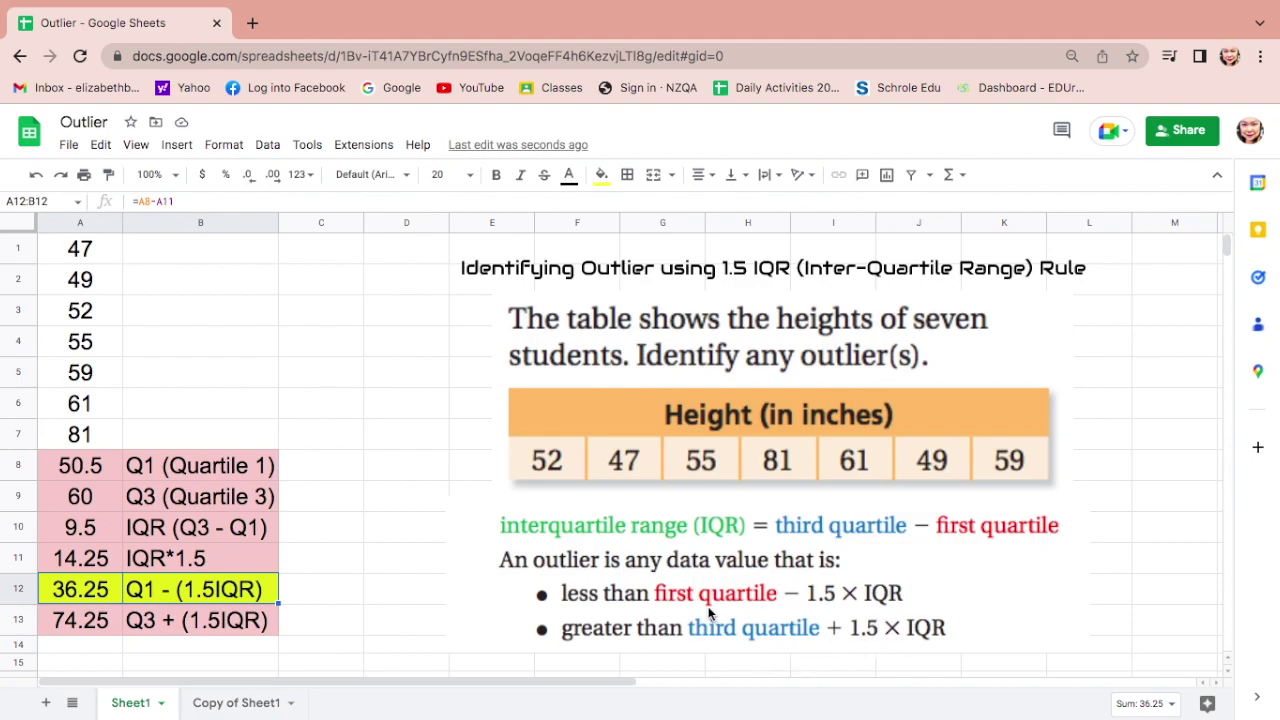
Fill the upper limit cells A13:B13 with cornflower blue.
drag(57, 623, 193, 623)
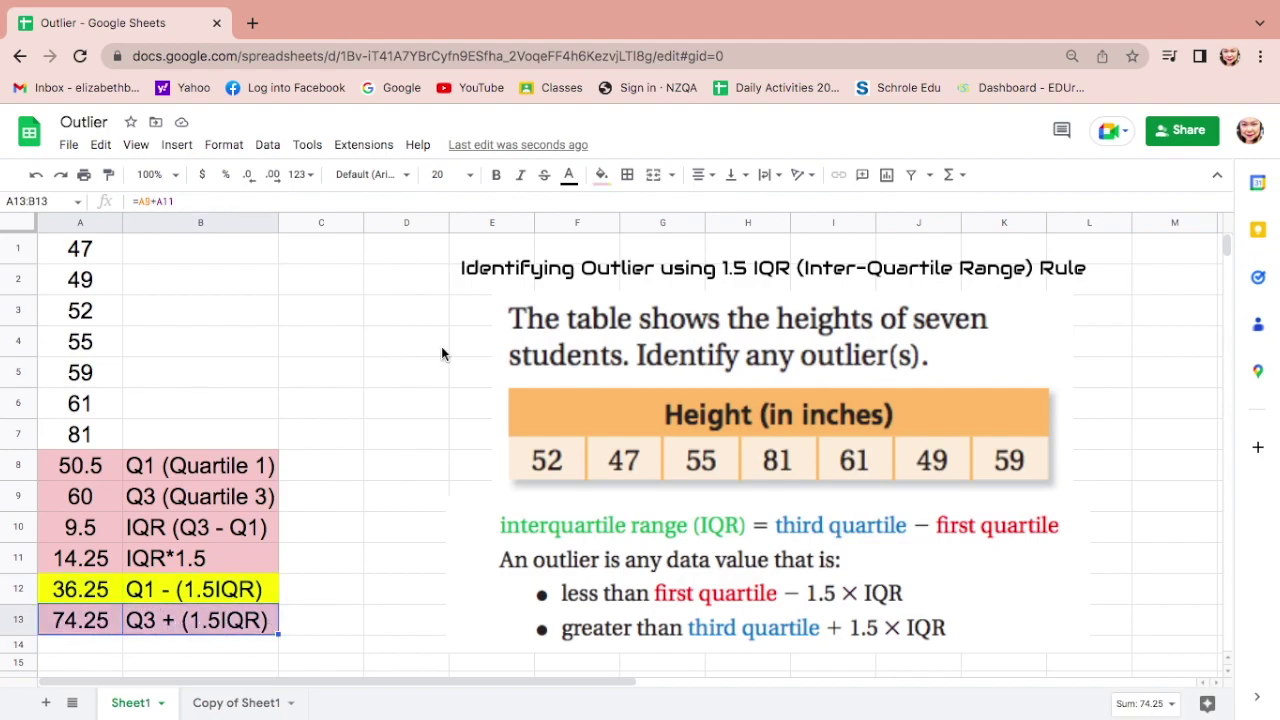
click(601, 176)
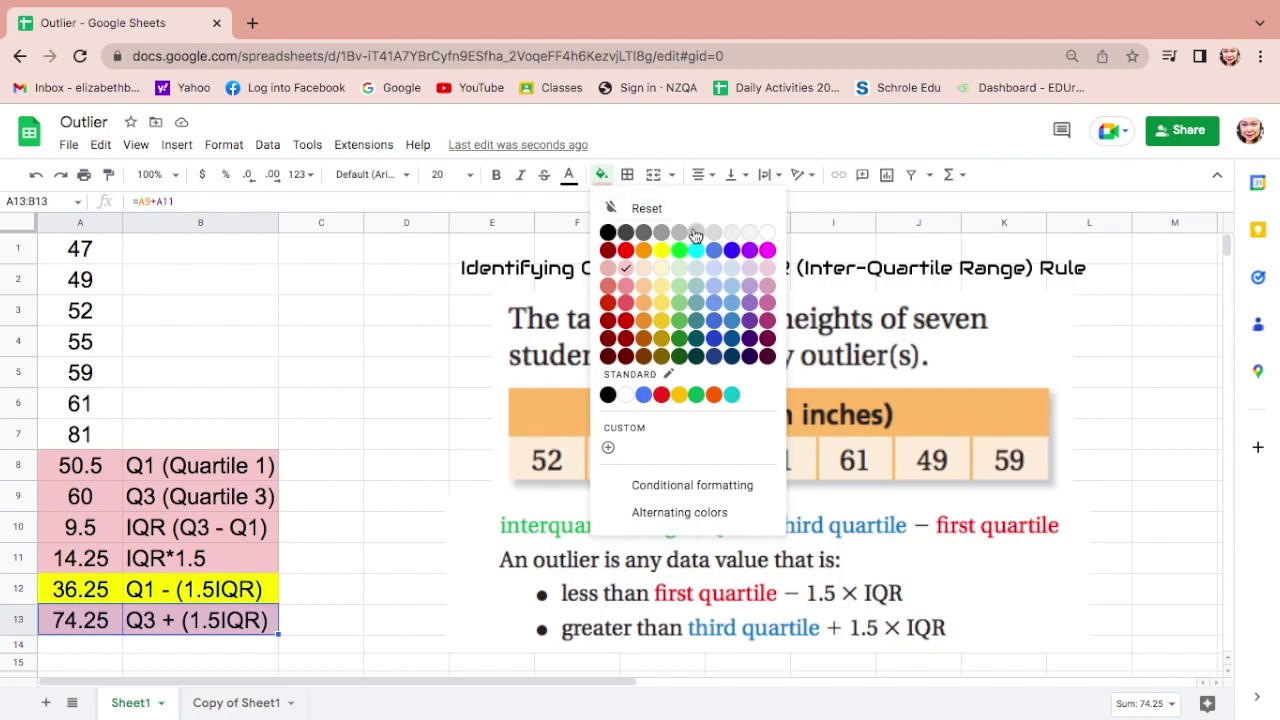
click(713, 252)
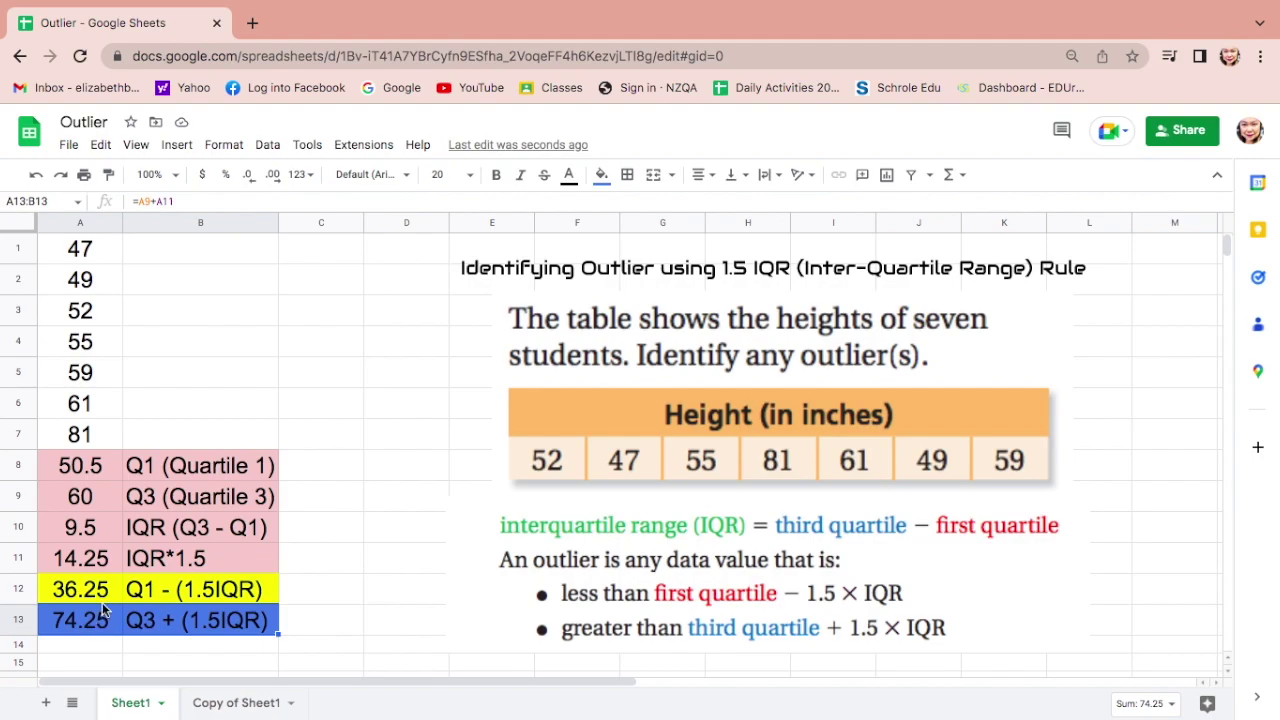
Highlight the outlier height 81 in cell A7 with a green fill.
click(94, 436)
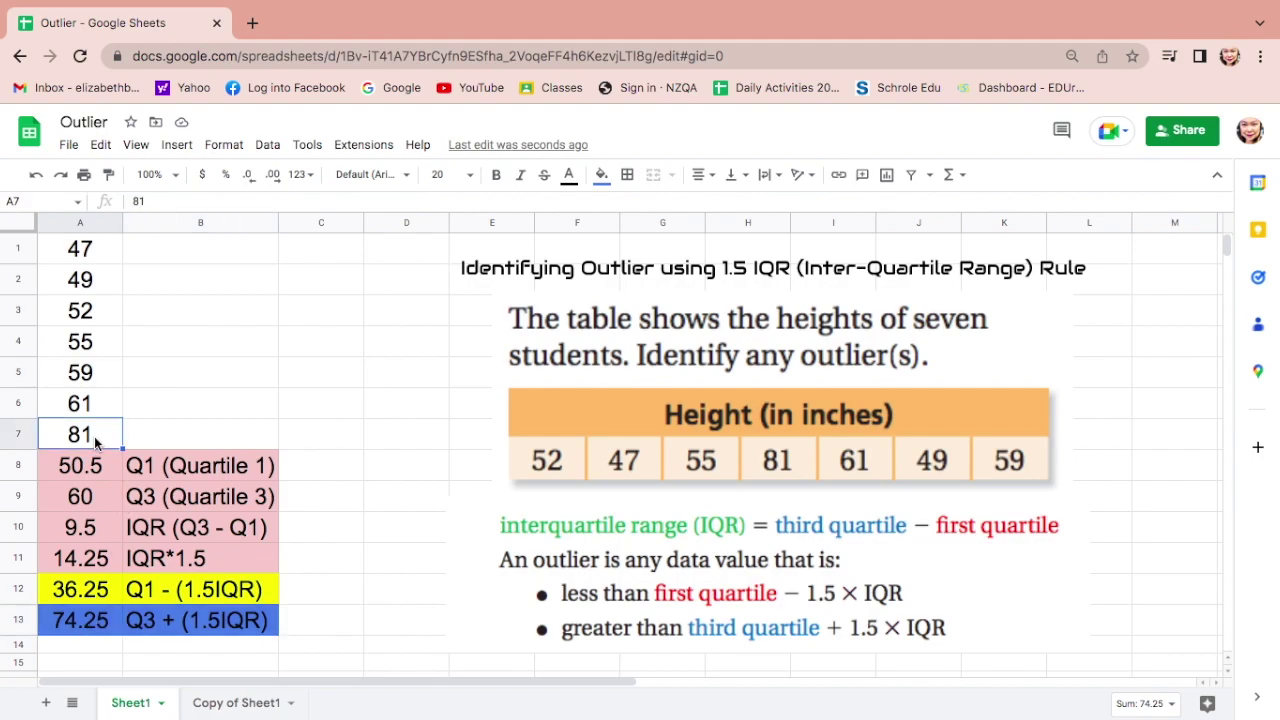
click(601, 174)
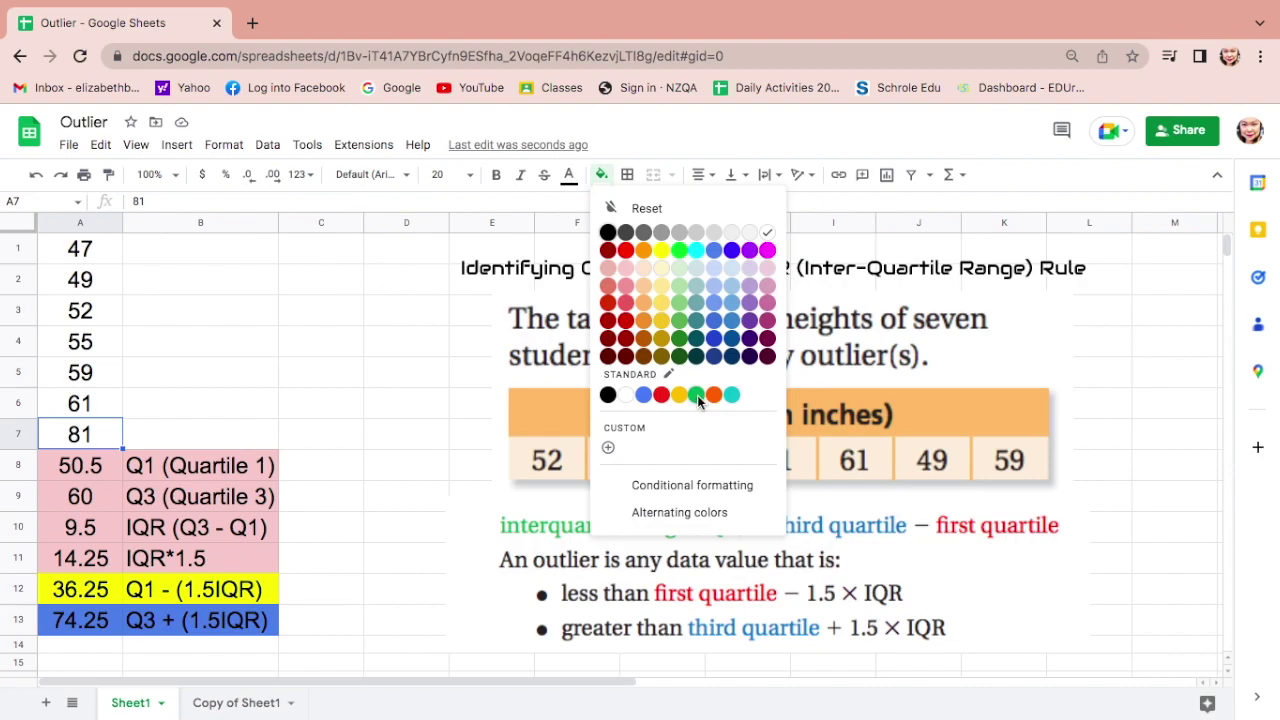
click(697, 396)
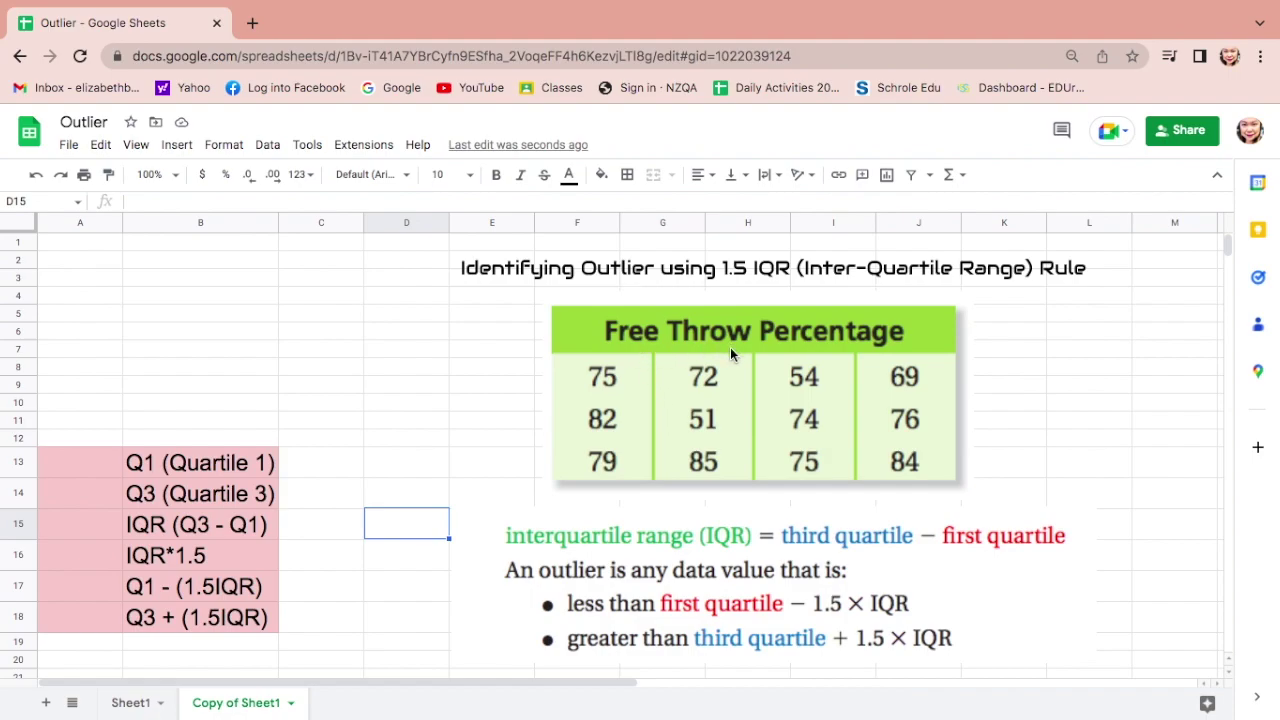
On Copy of Sheet1, enter the free throw percentages 75, 72, 54, 69, 82, 51, 74, 76, 79, 85, 75, 84 in cells A1 to A12.
click(81, 244)
text(75)
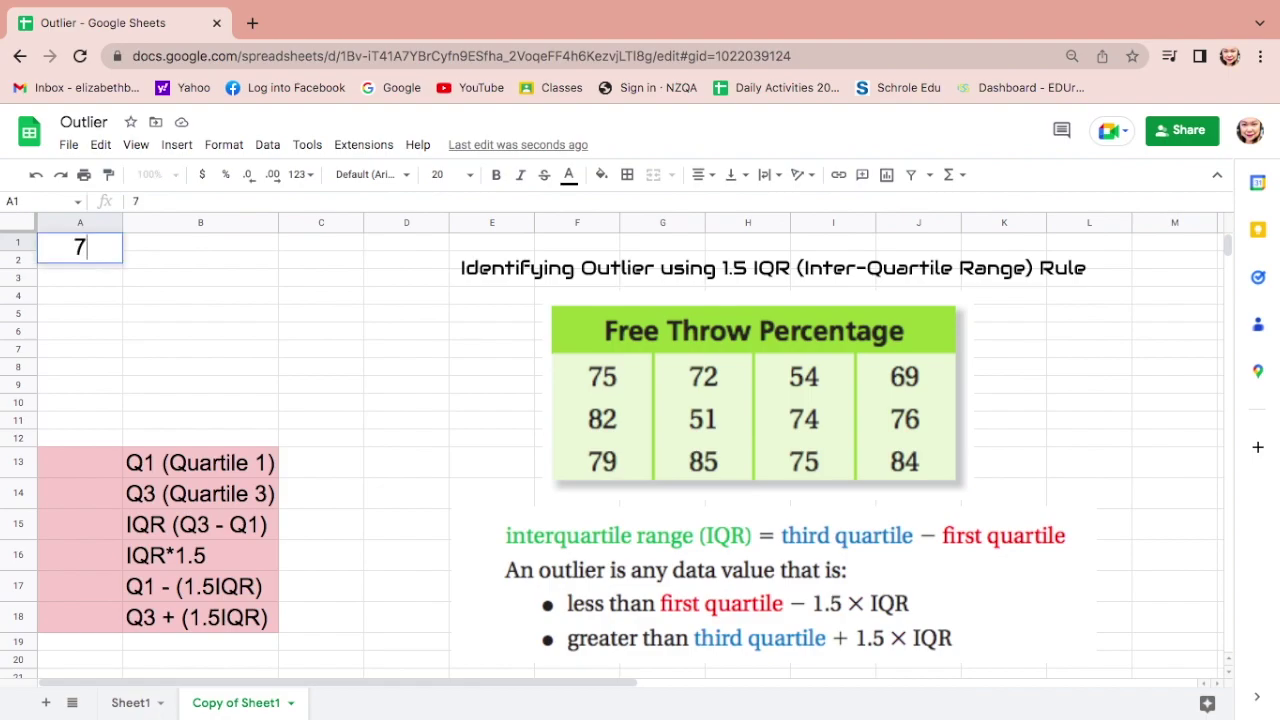
key(Return)
text(72)
key(Return)
text(54)
key(Return)
text(69)
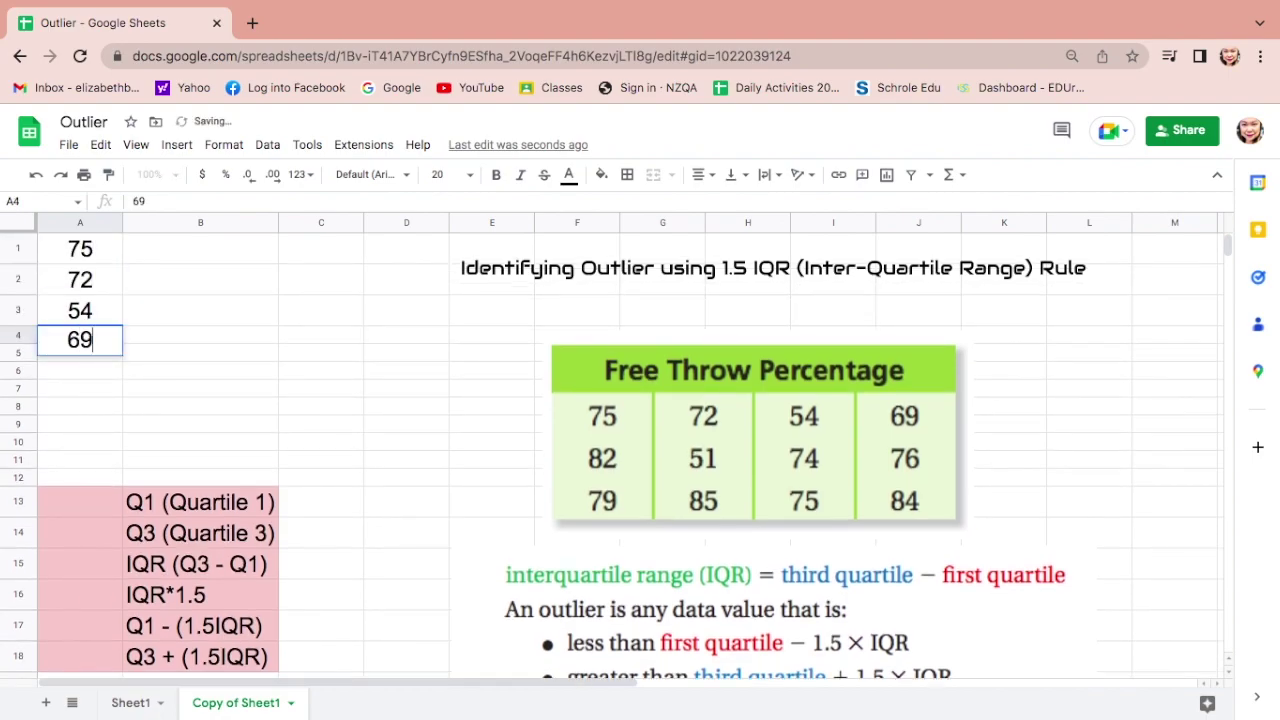
key(Return)
text(82)
key(Return)
text(51)
key(Return)
text(74)
key(Return)
text(76)
key(Return)
text(79)
key(Return)
text(85)
key(Return)
text(75)
key(Return)
text(84)
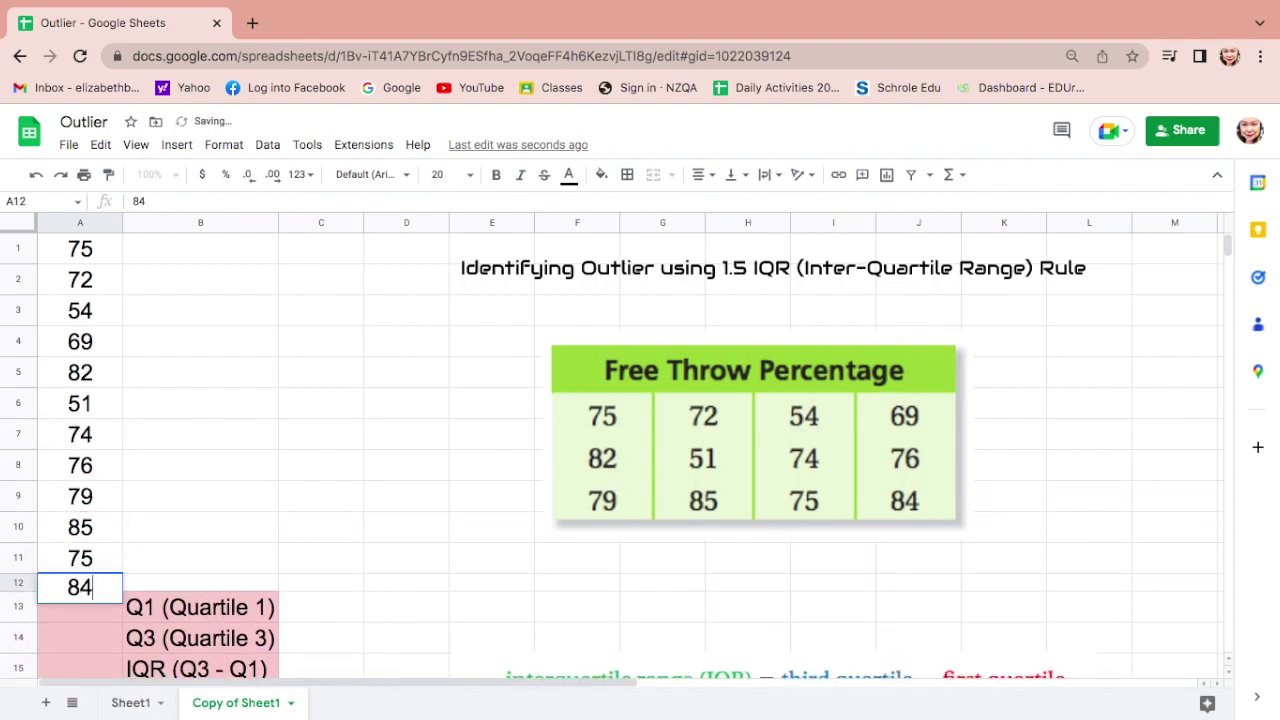
key(Return)
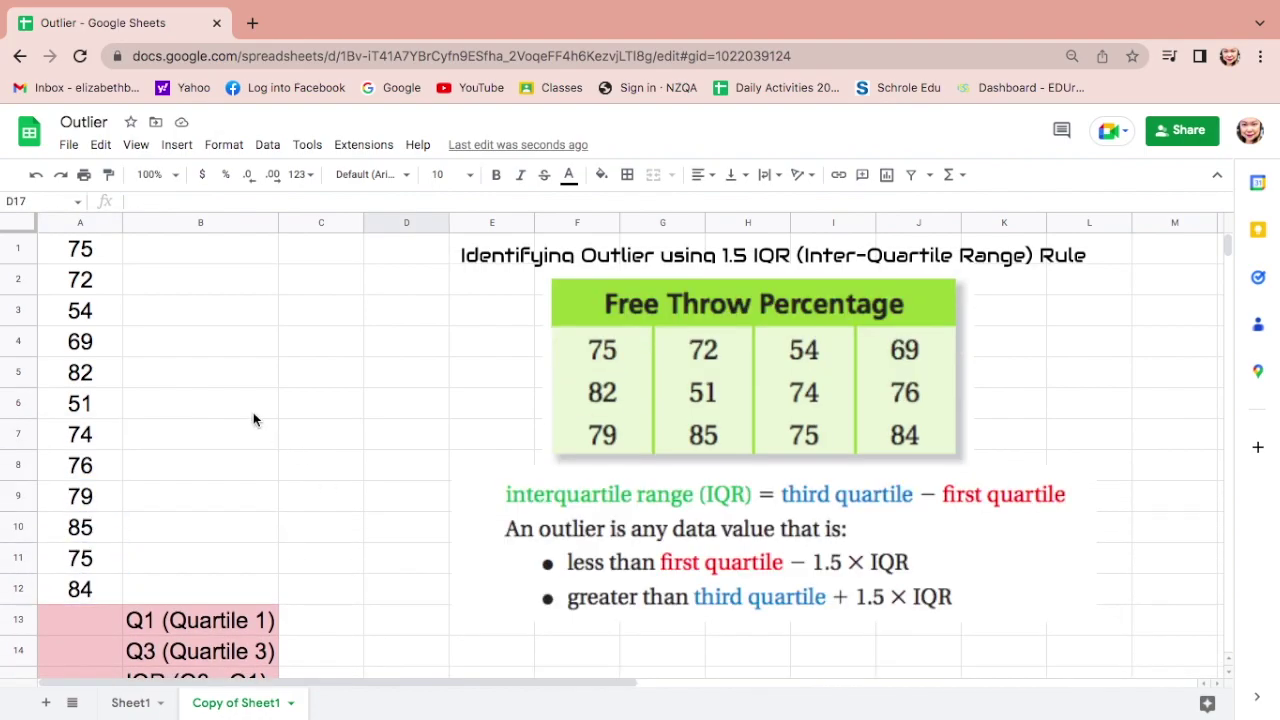
Sort the range A1:A12 of free throw percentages in ascending order.
click(91, 252)
drag(91, 252, 93, 588)
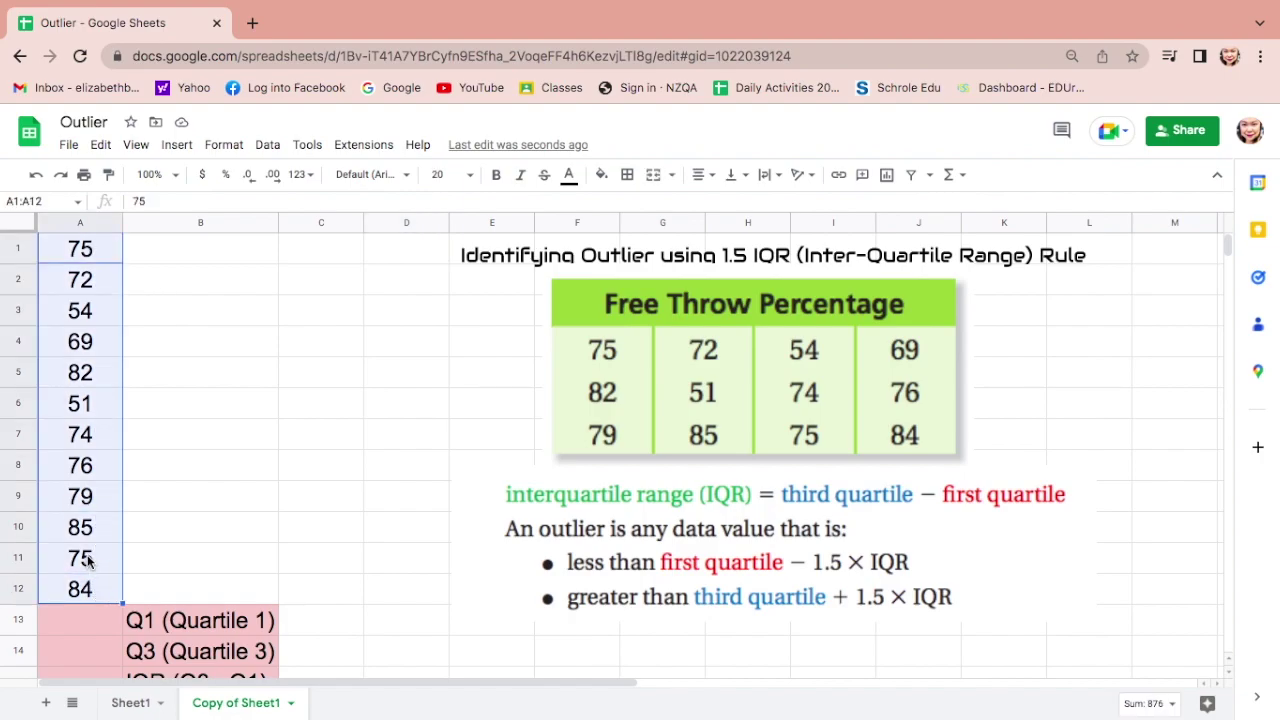
right_click(89, 568)
mouse_move(207, 708)
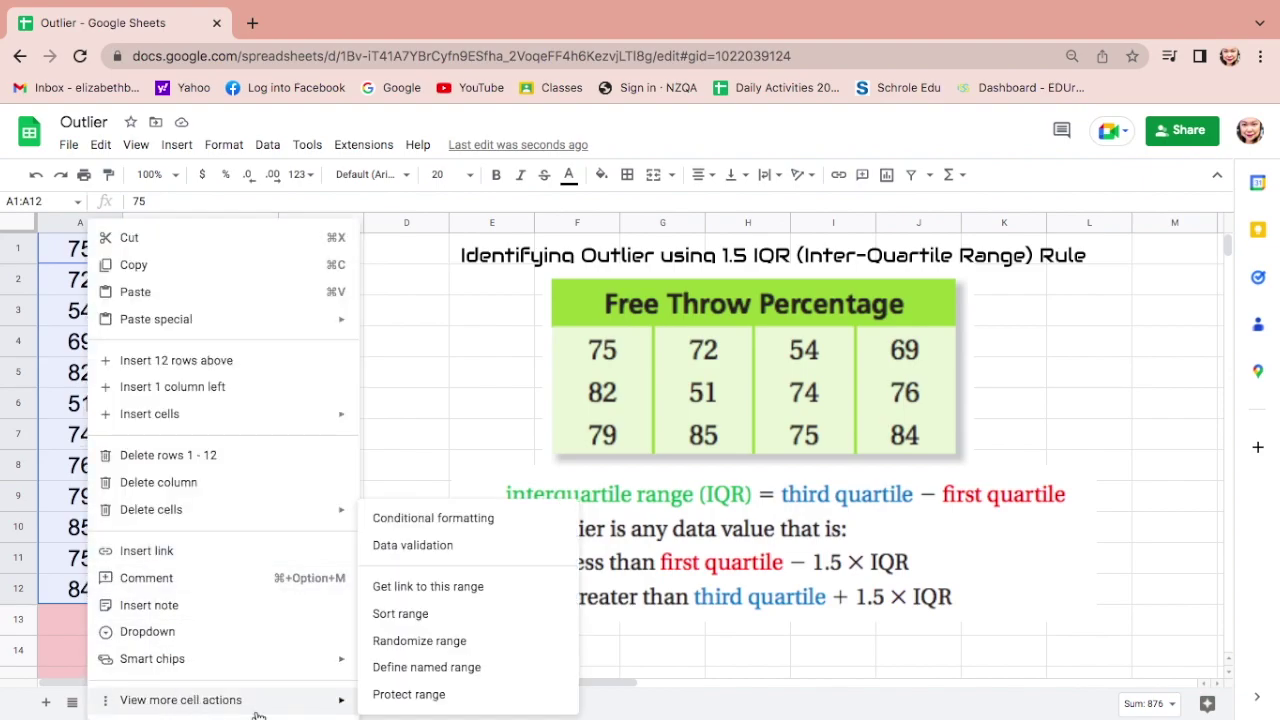
click(410, 612)
click(804, 508)
Calculate the first quartile of the free throw percentages in cell A13 with =QUARTILE(A1:A12,1).
scroll(379, 539, down, 1)
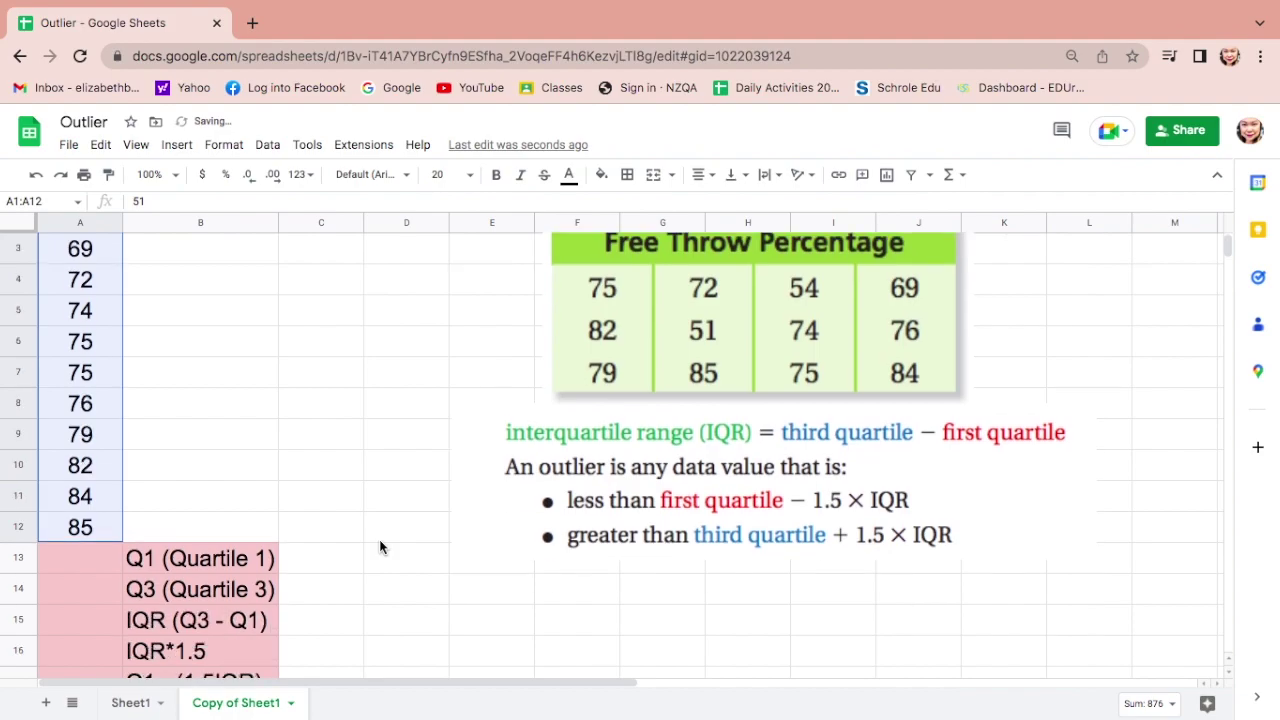
scroll(379, 546, down, 2)
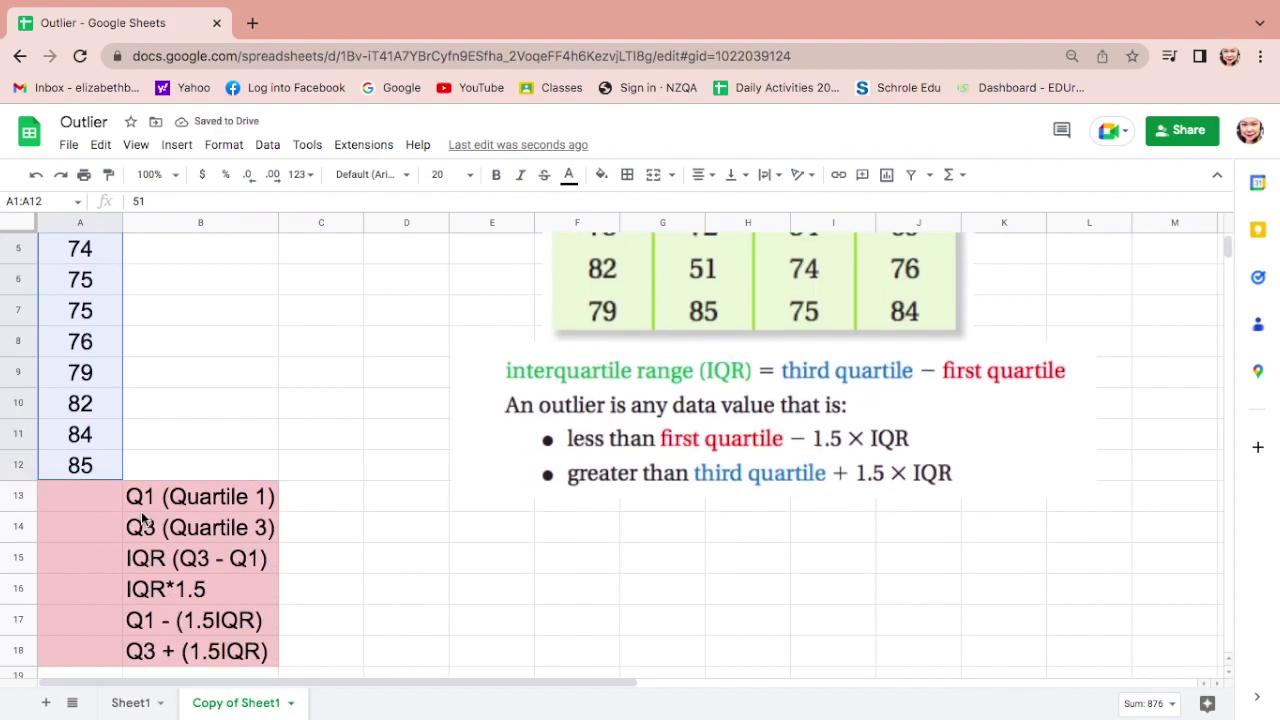
click(97, 495)
text(=)
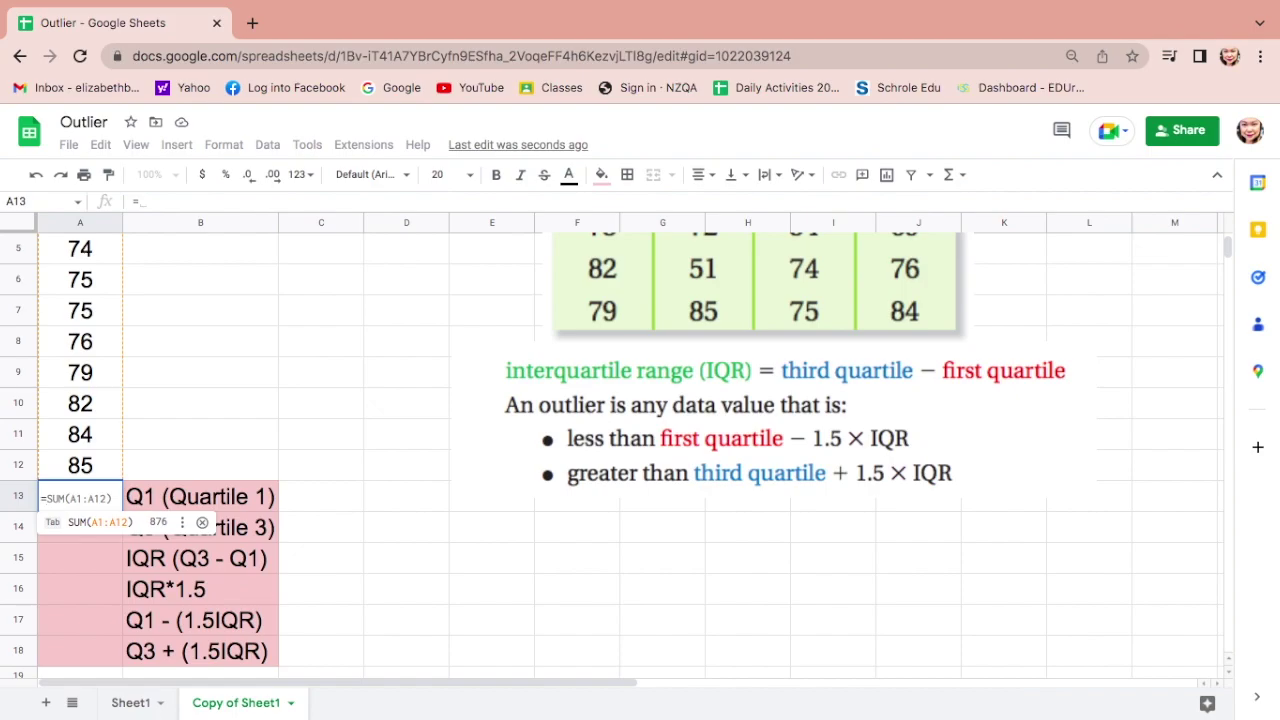
text(qua)
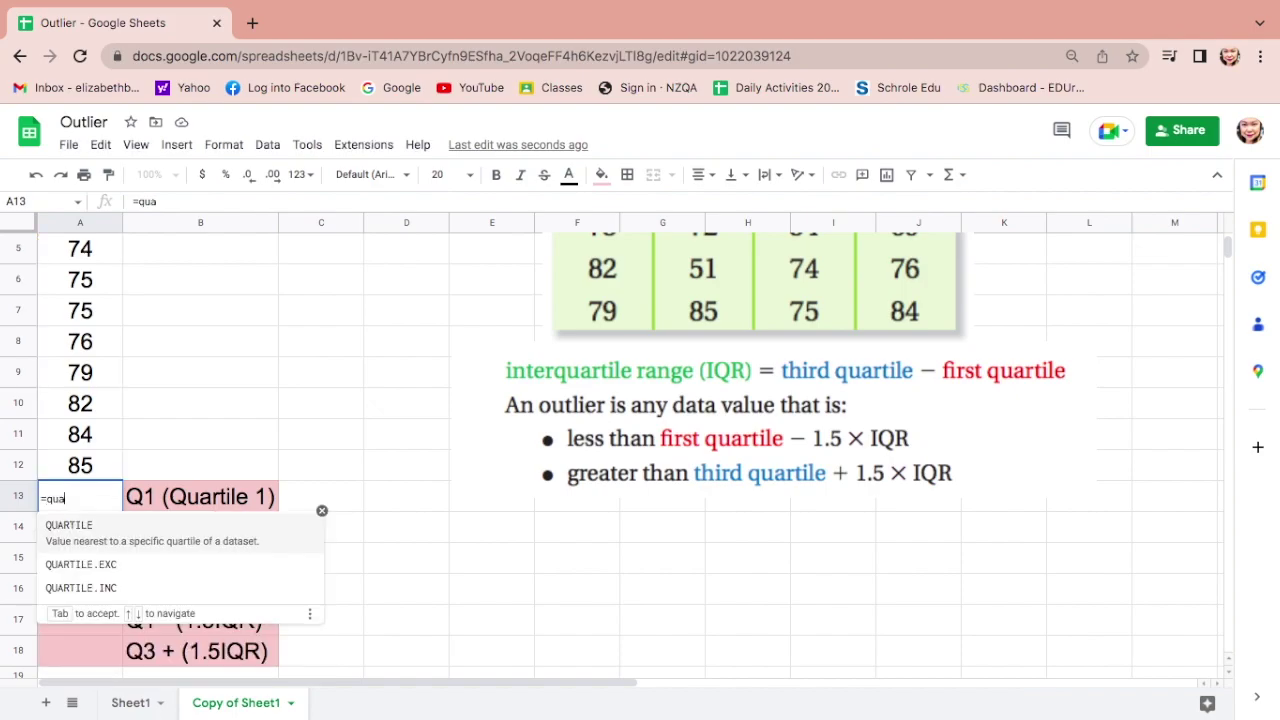
click(89, 528)
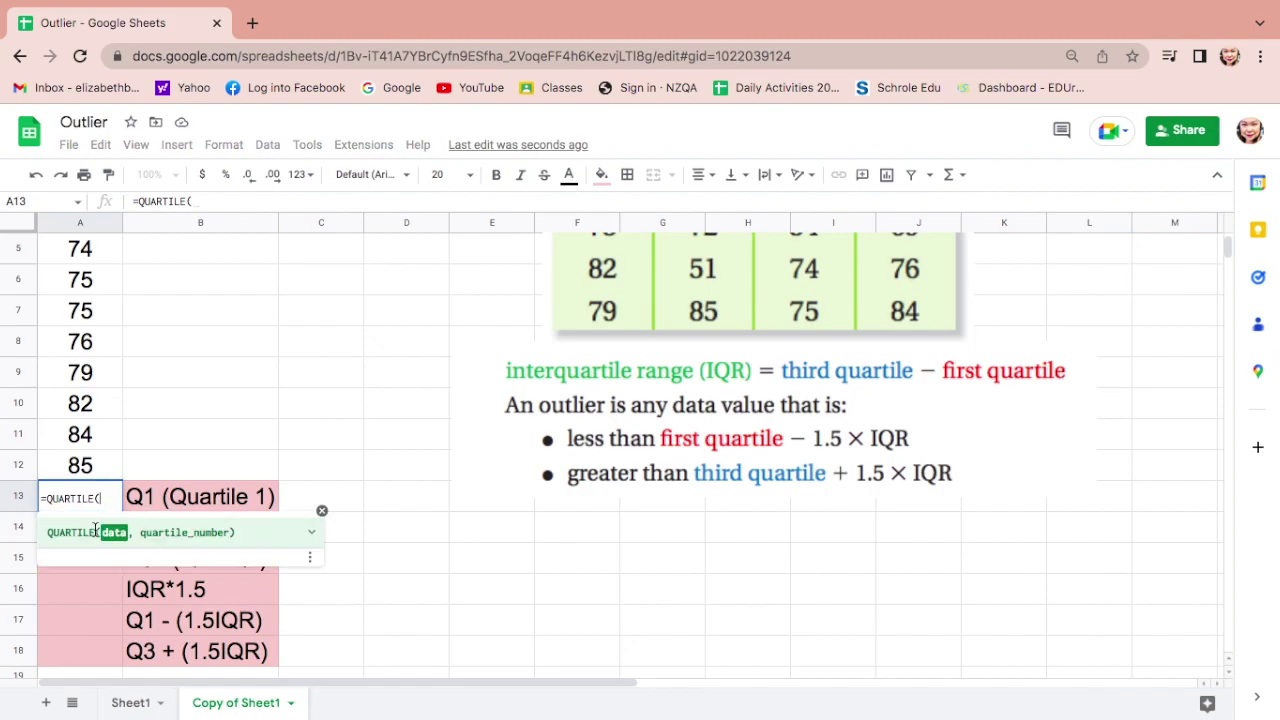
drag(85, 466, 87, 248)
text(,1)
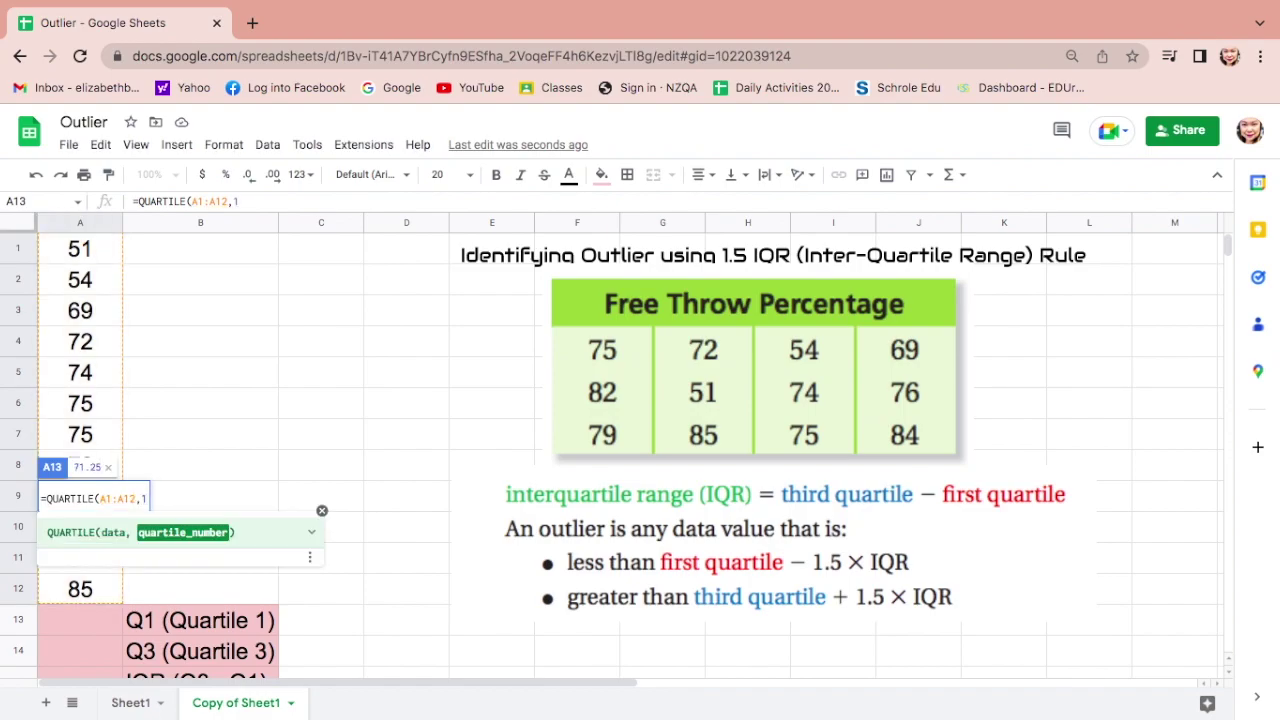
key(Return)
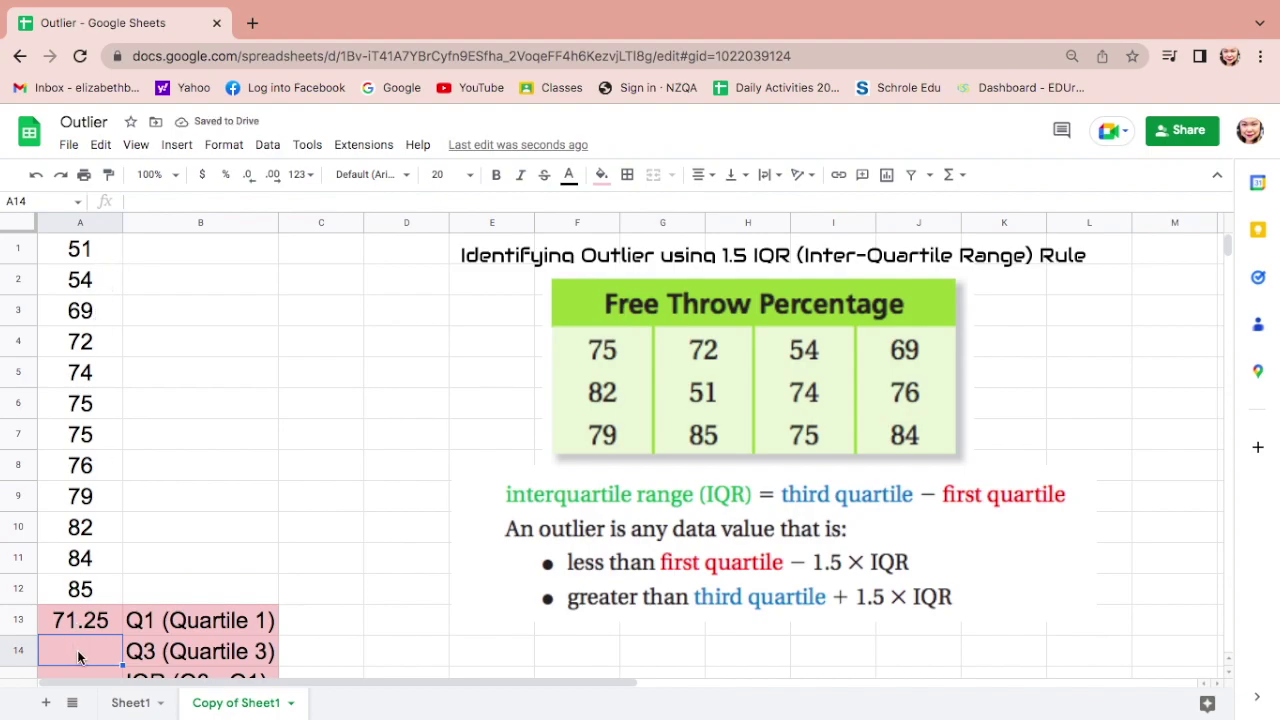
Calculate the third quartile of the free throw percentages in cell A14 with =QUARTILE(A1:A12,3).
text(=)
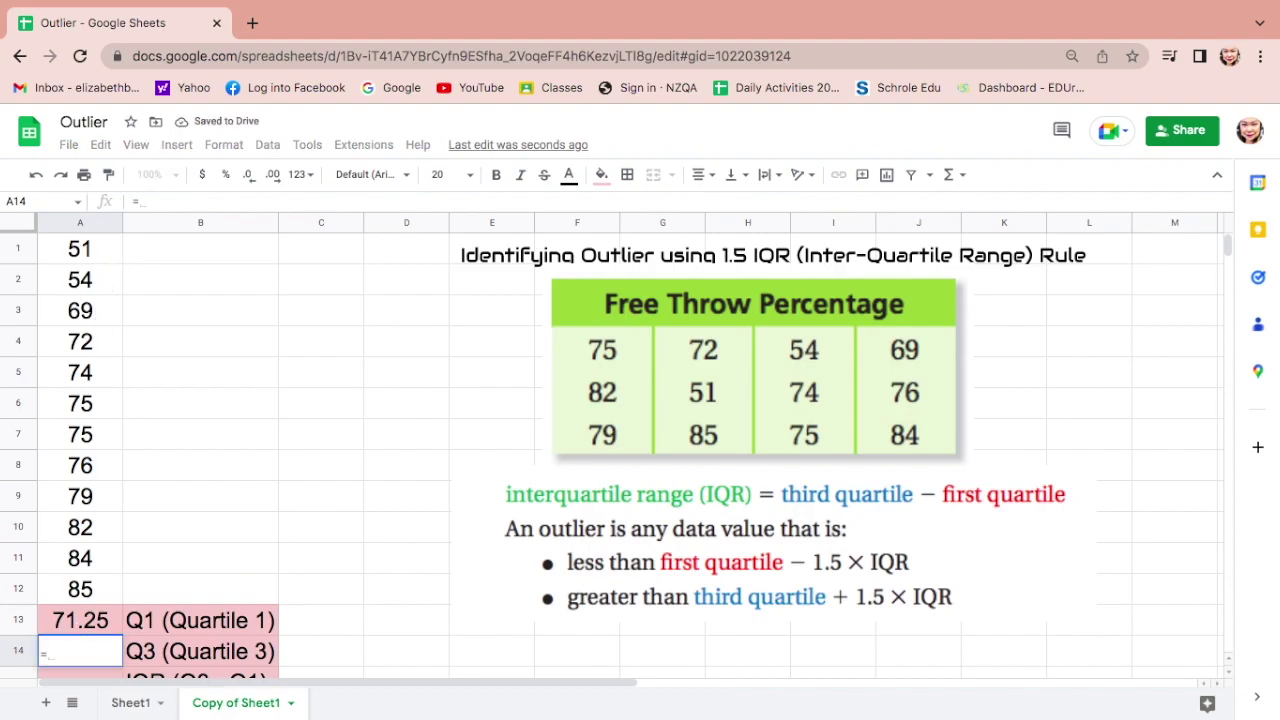
text(qu)
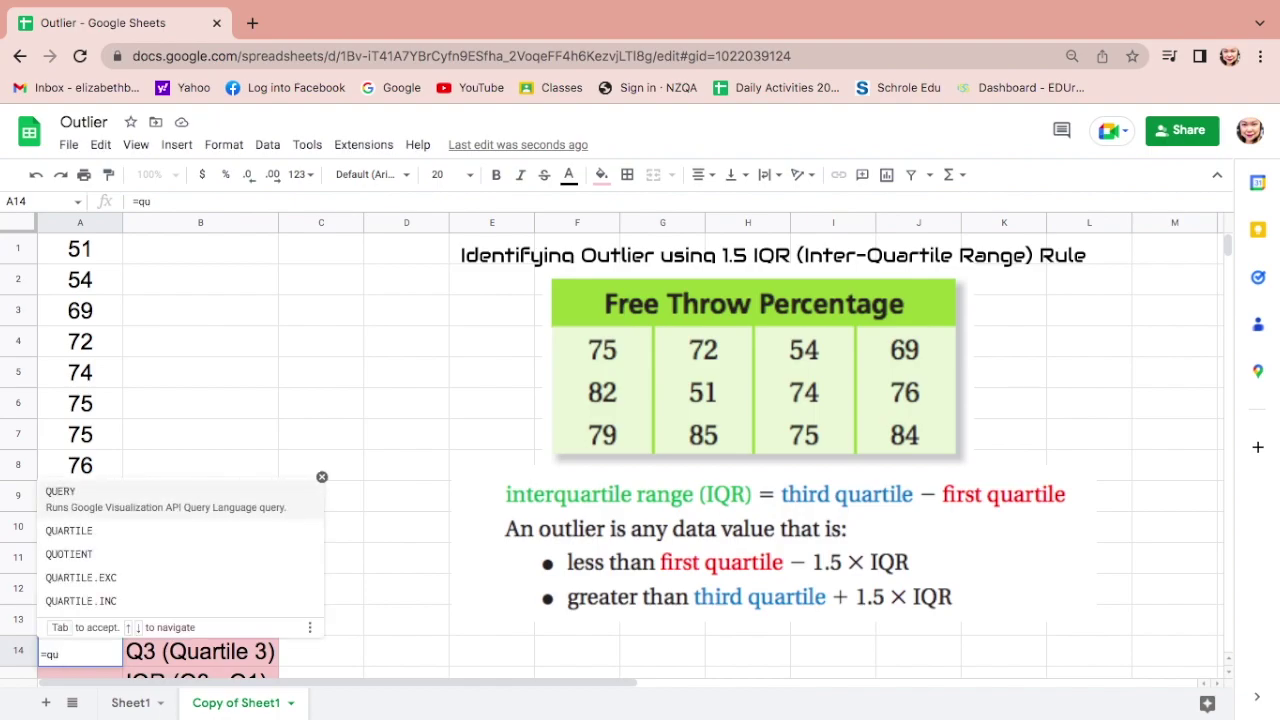
click(88, 518)
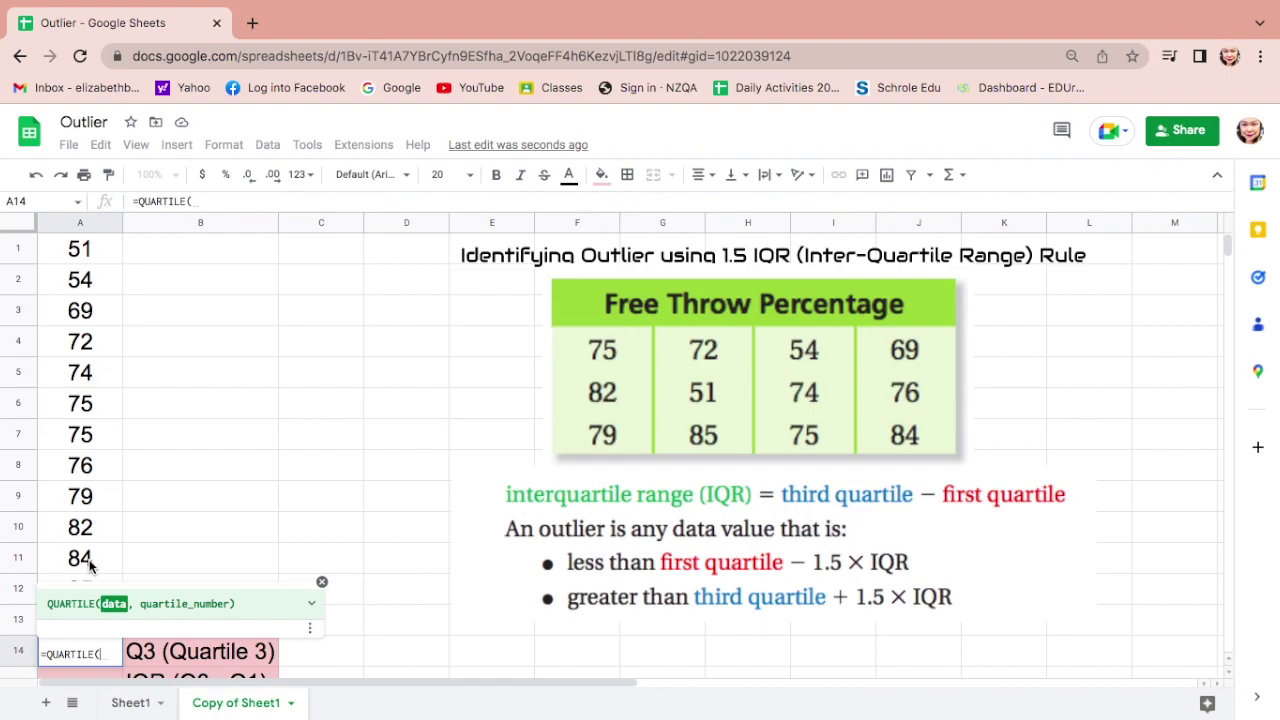
scroll(89, 566, down, 1)
click(85, 527)
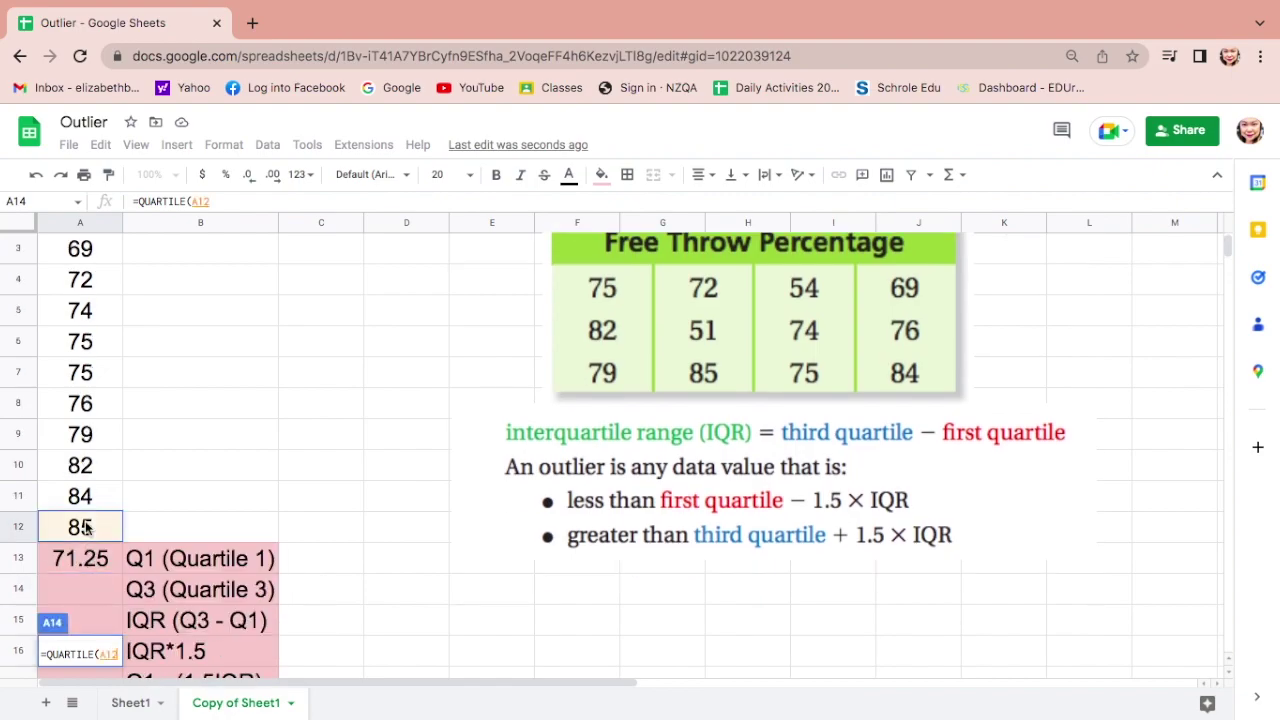
drag(85, 527, 80, 207)
text(,3)
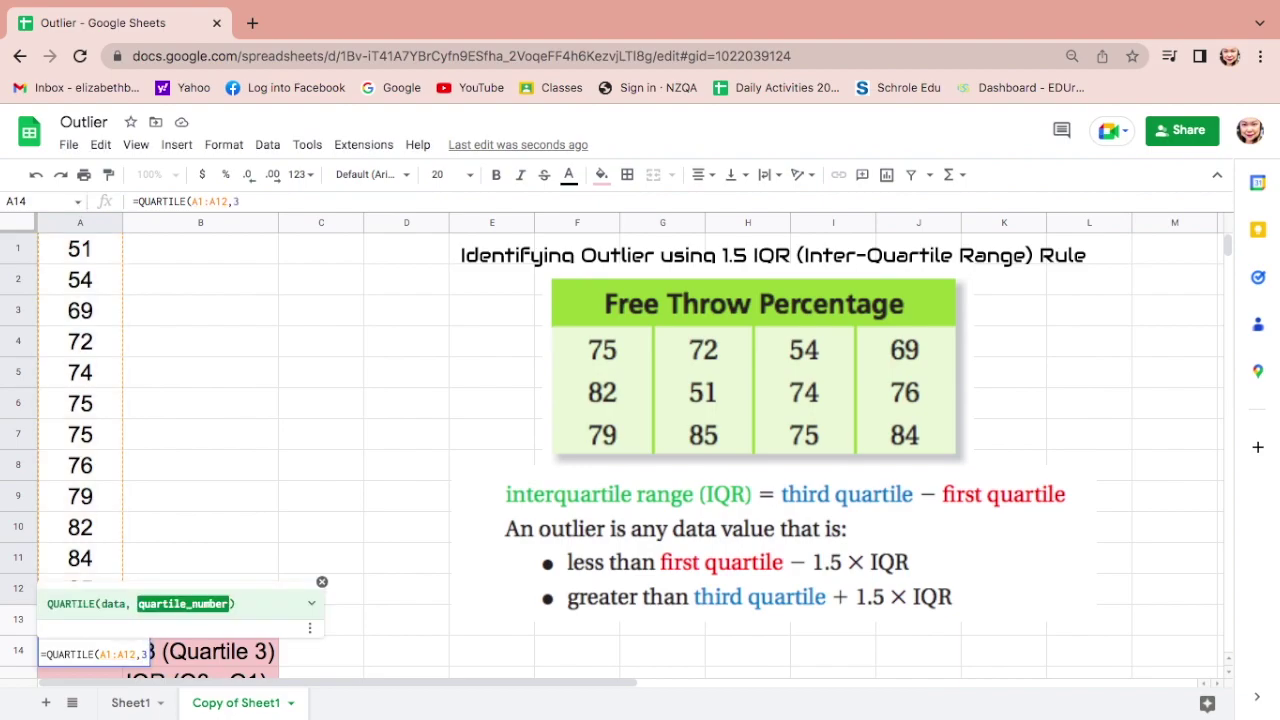
key(Return)
Calculate the interquartile range in cell A15 as Q3 minus Q1 with the formula =A14-A13.
scroll(297, 401, down, 2)
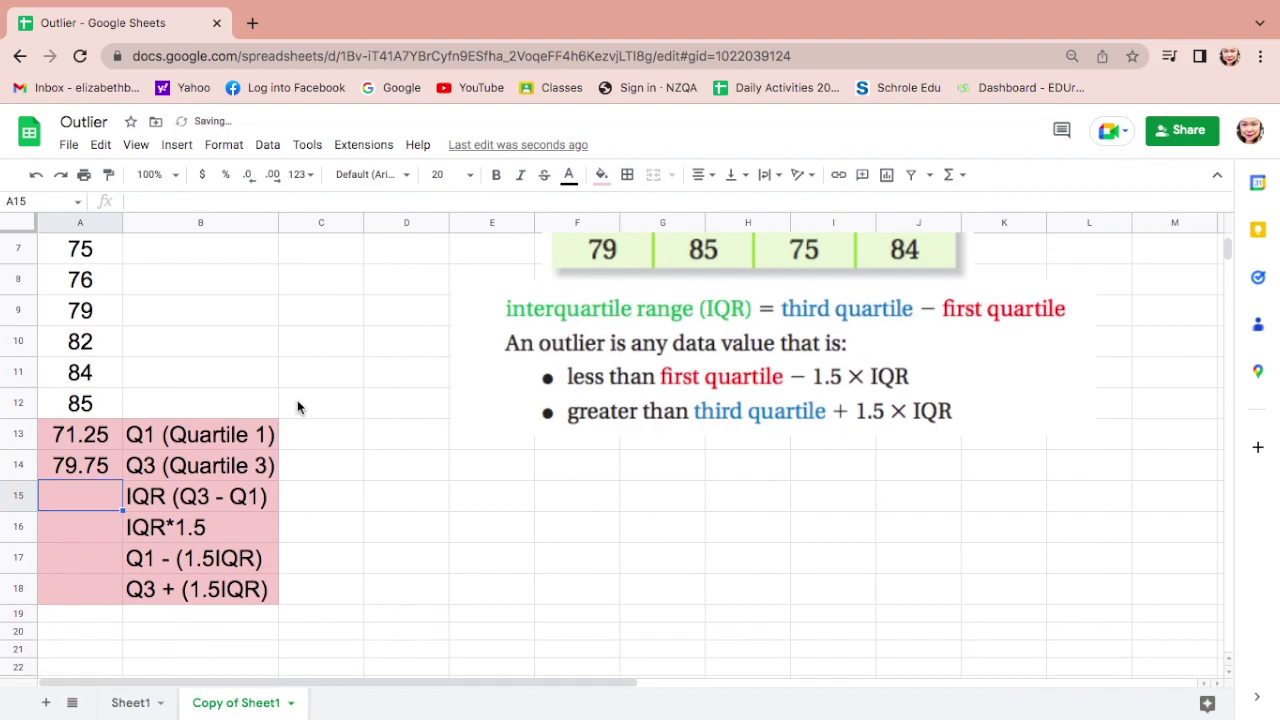
scroll(297, 400, down, 1)
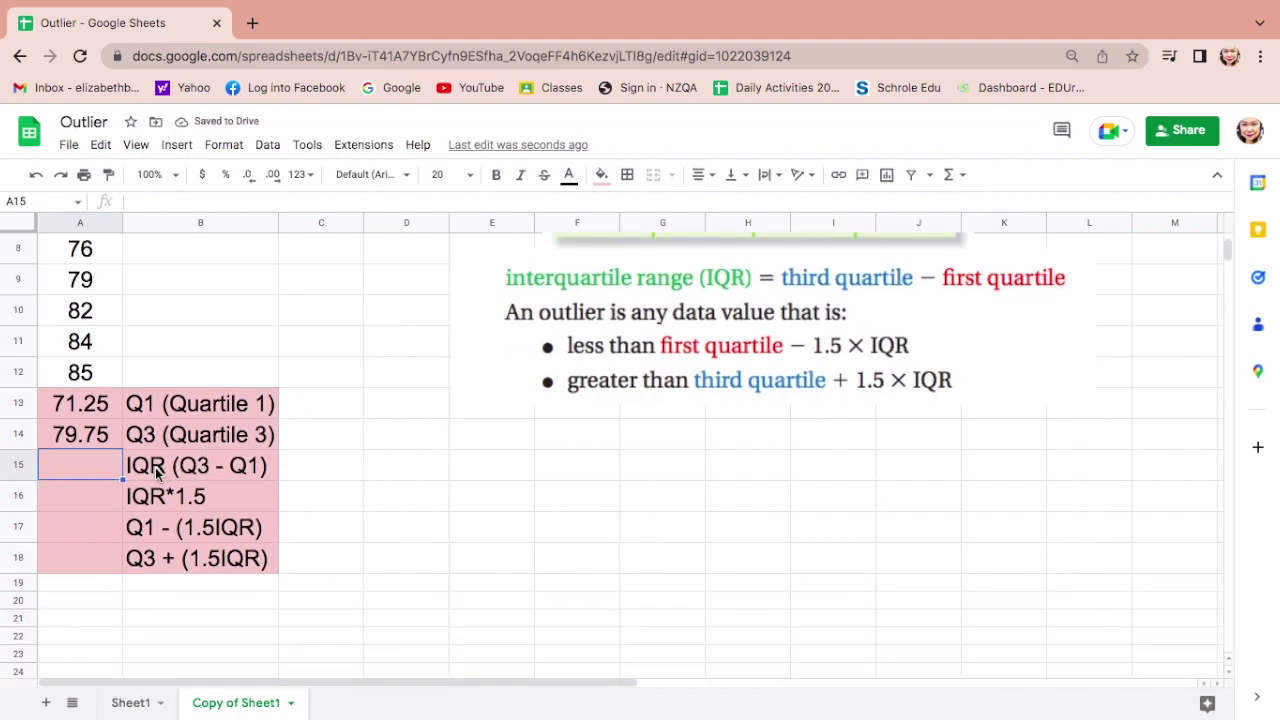
text(=)
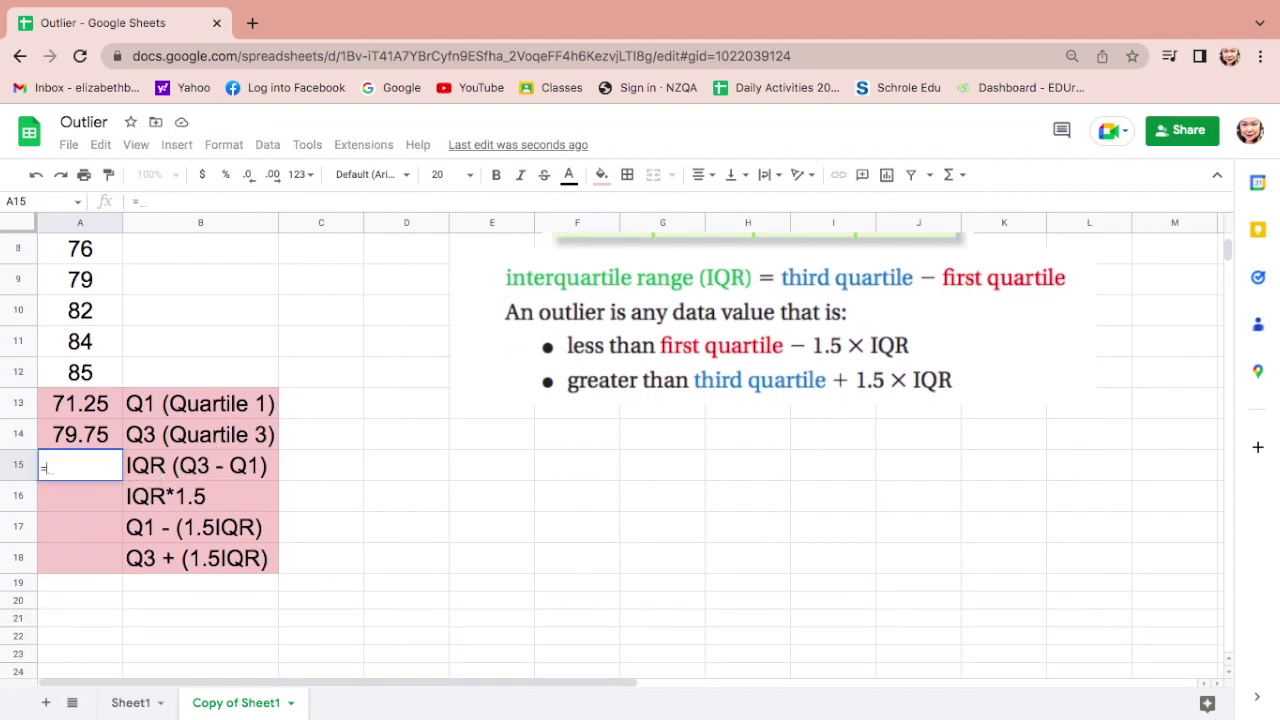
click(93, 436)
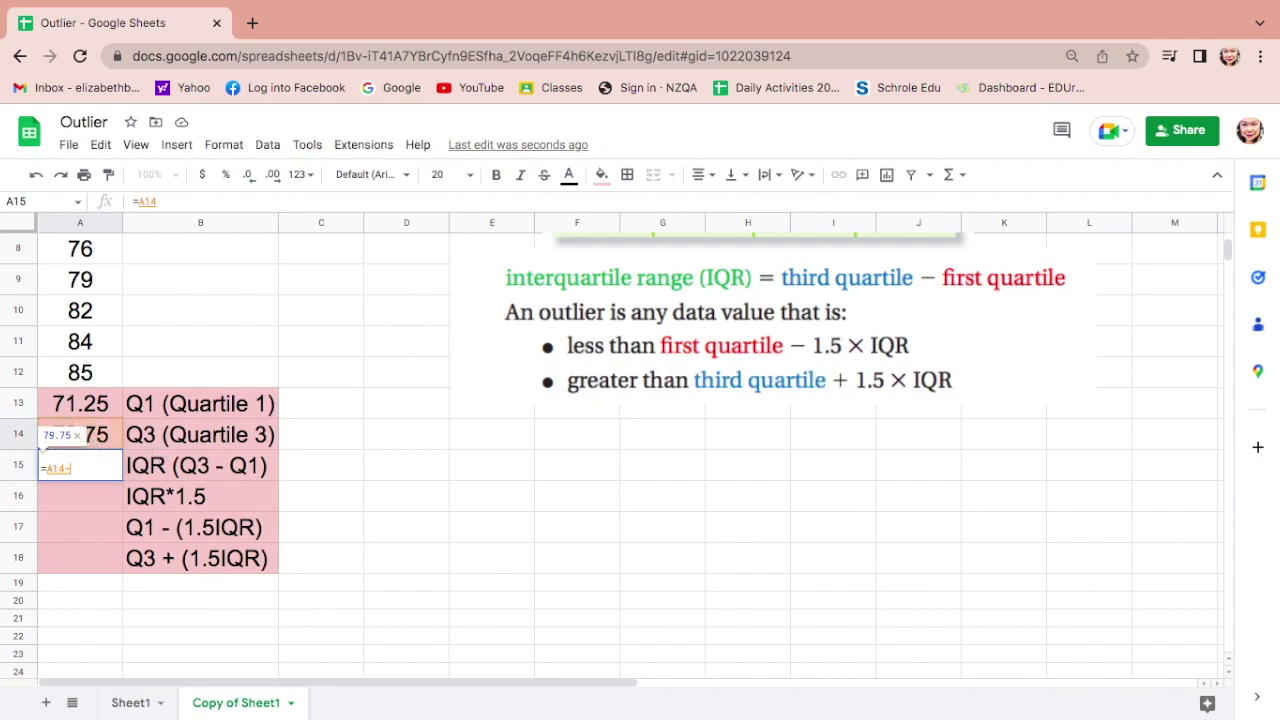
text(-)
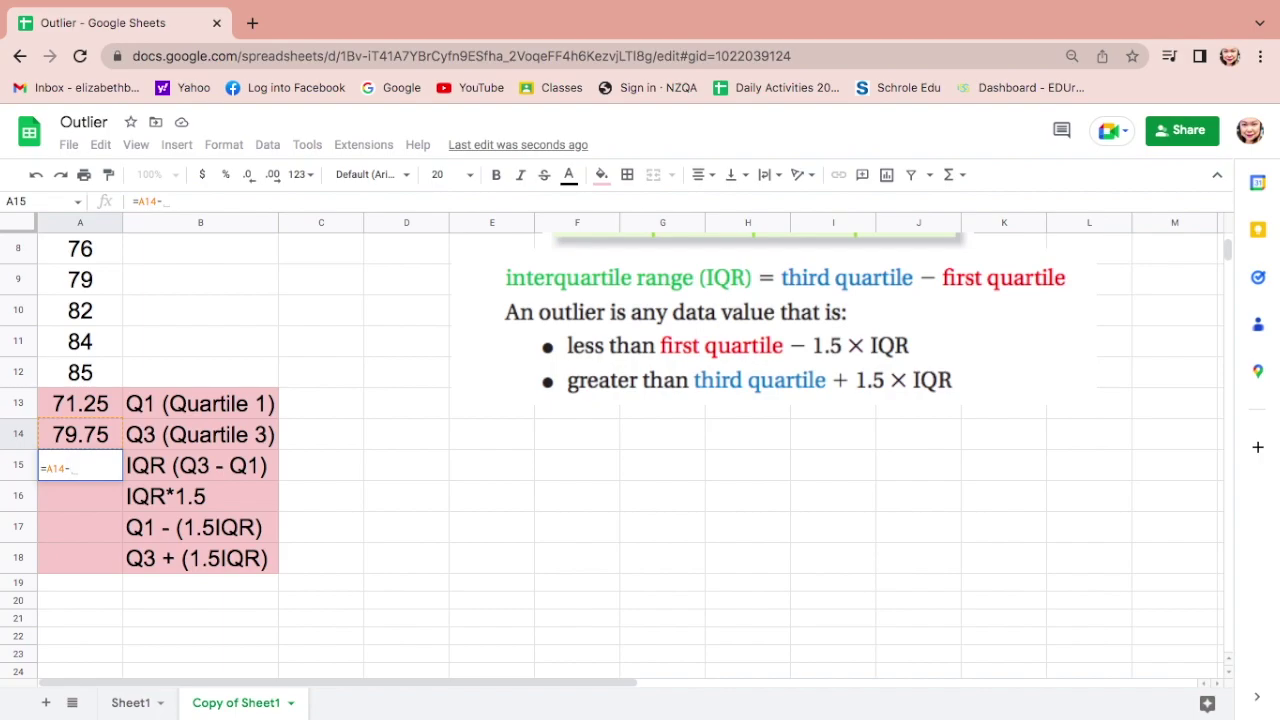
click(93, 410)
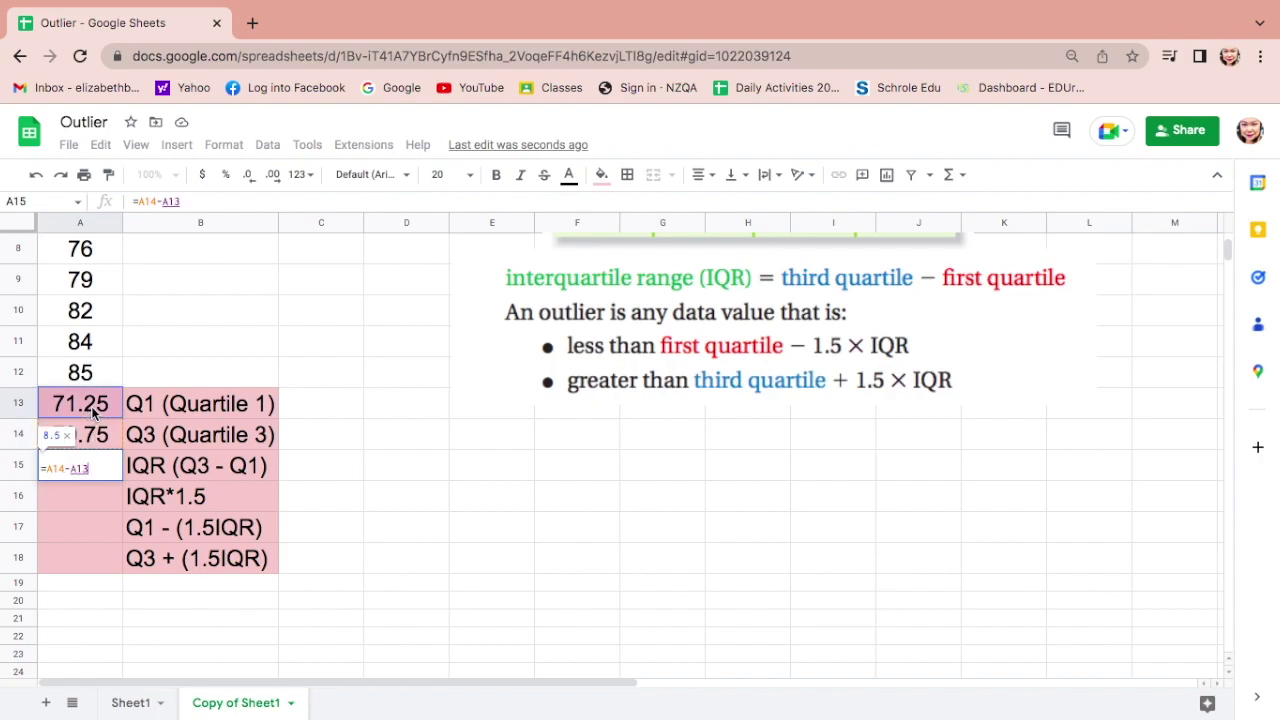
key(Return)
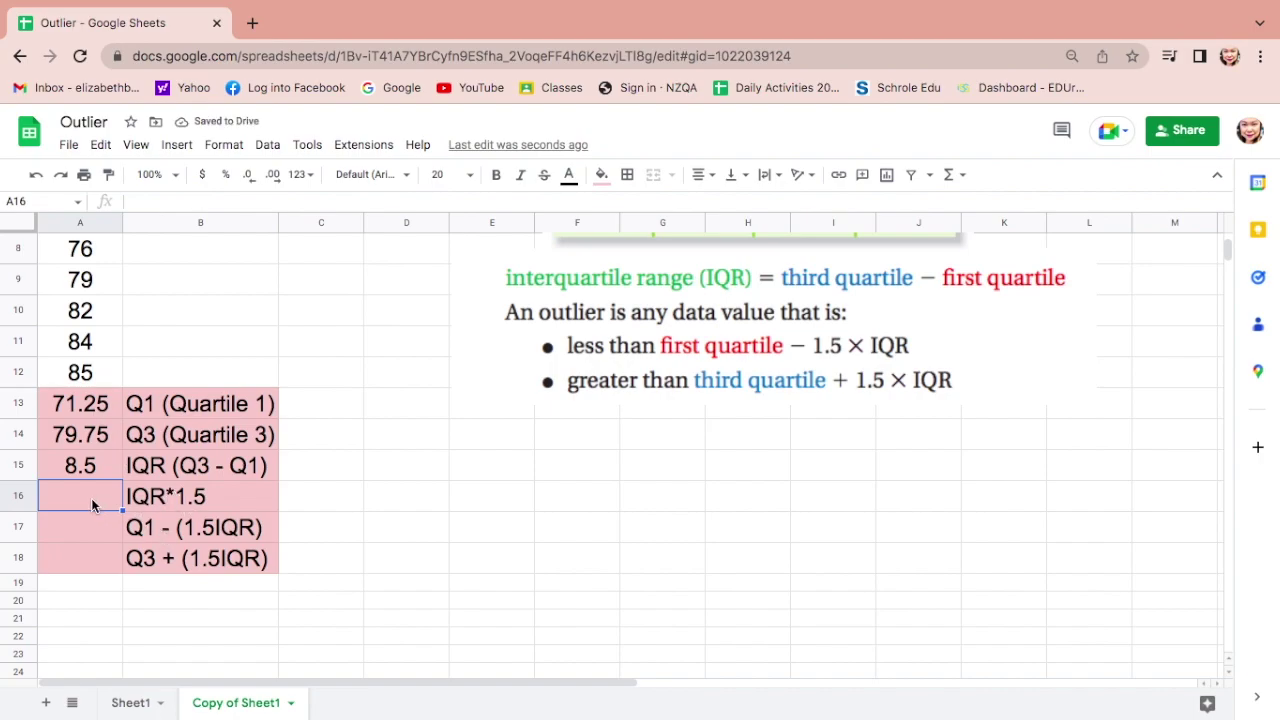
Multiply the interquartile range by 1.5 in cell A16 with the formula =A15*1.5.
text(=)
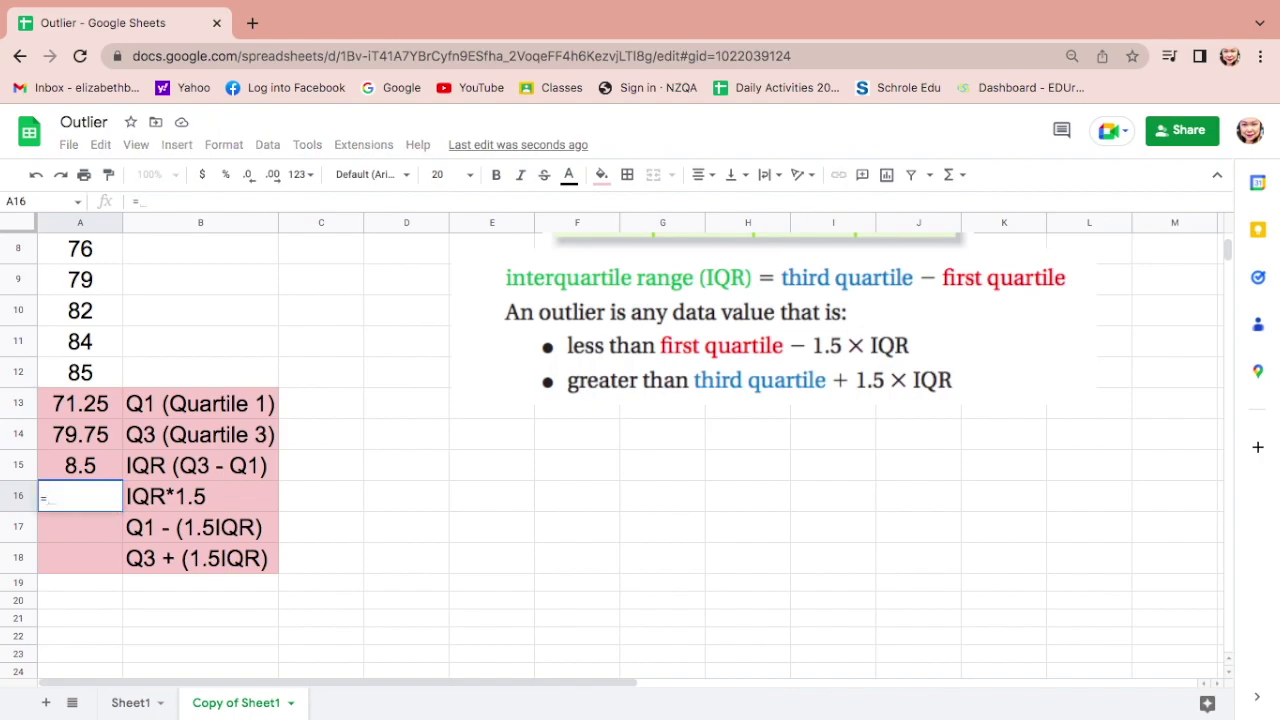
click(94, 467)
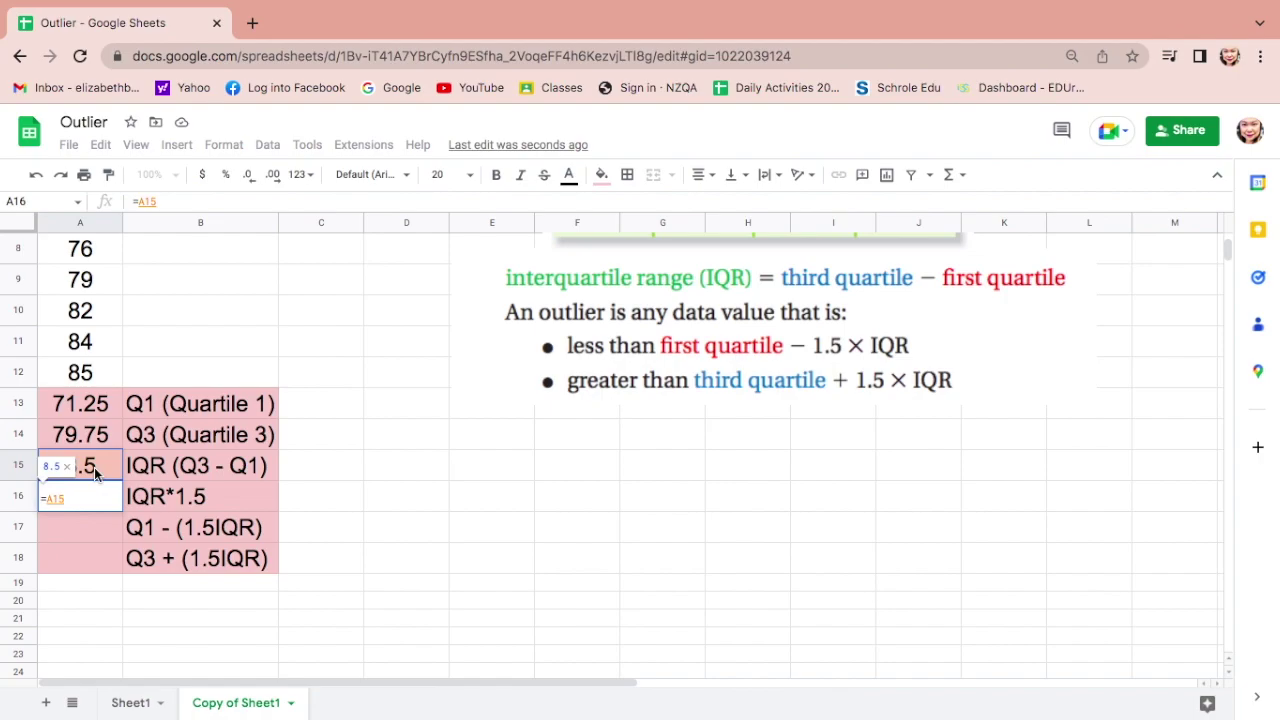
text(*)
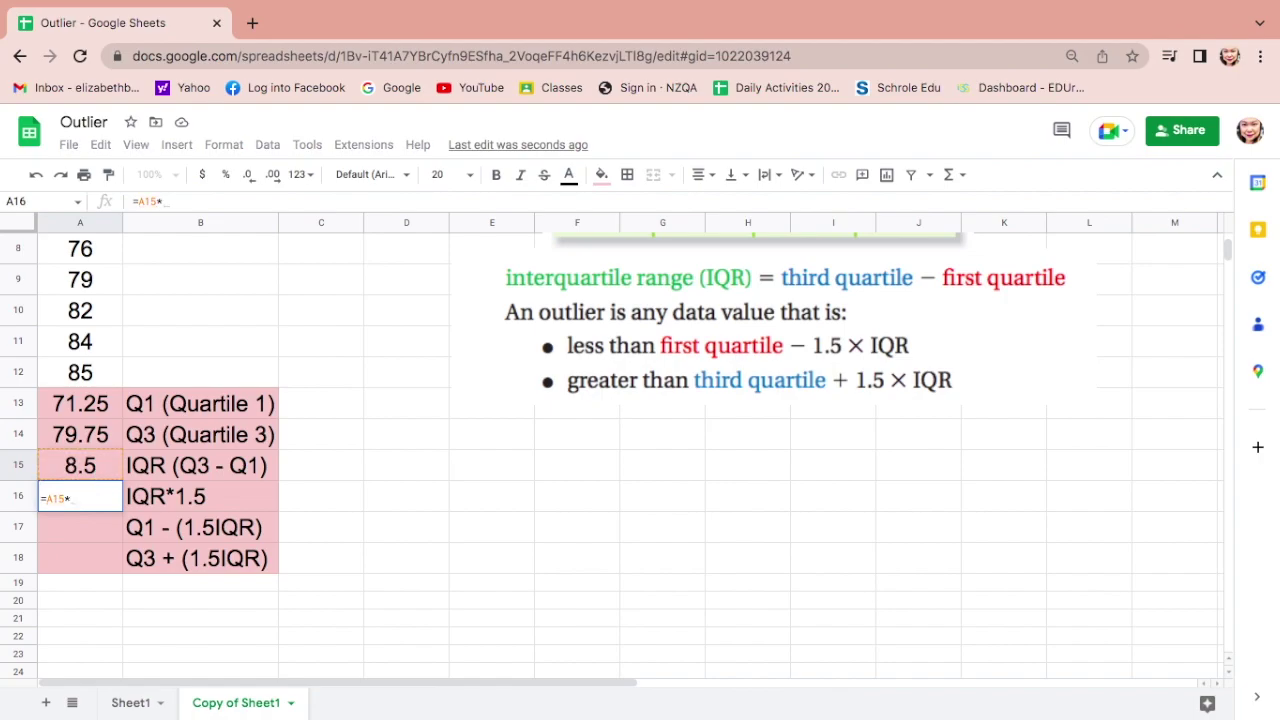
text(1.5)
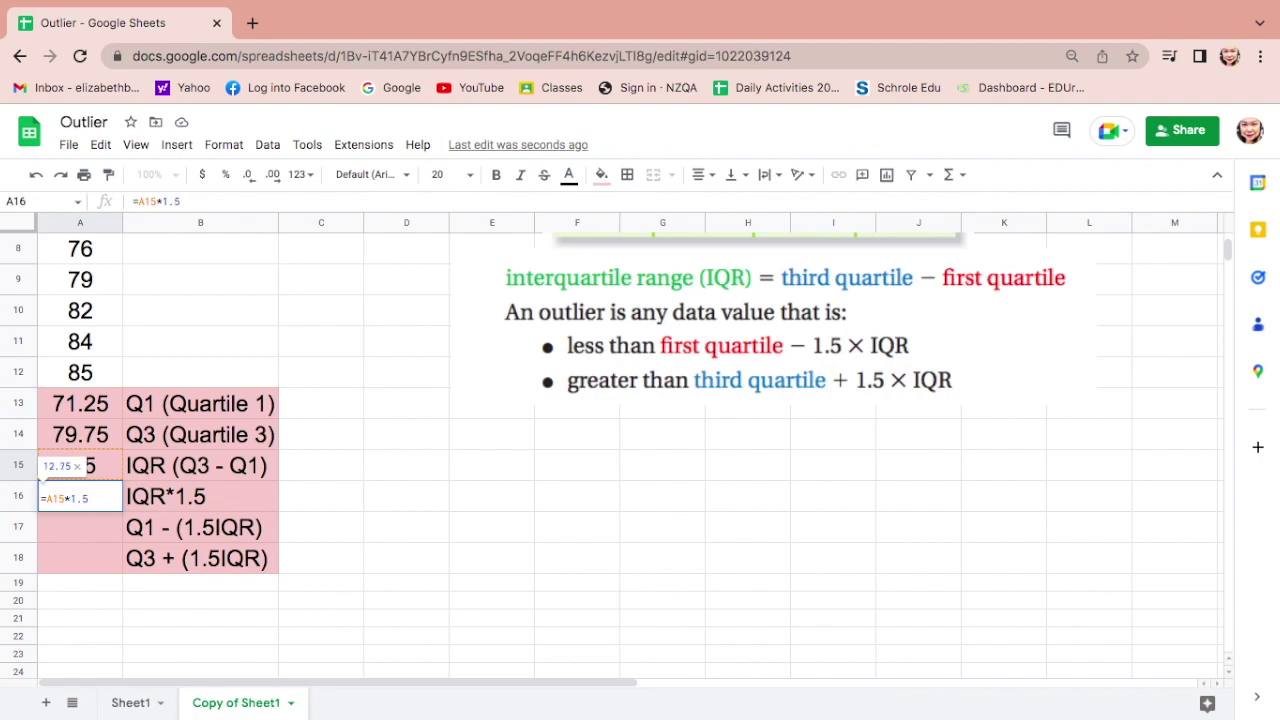
key(Return)
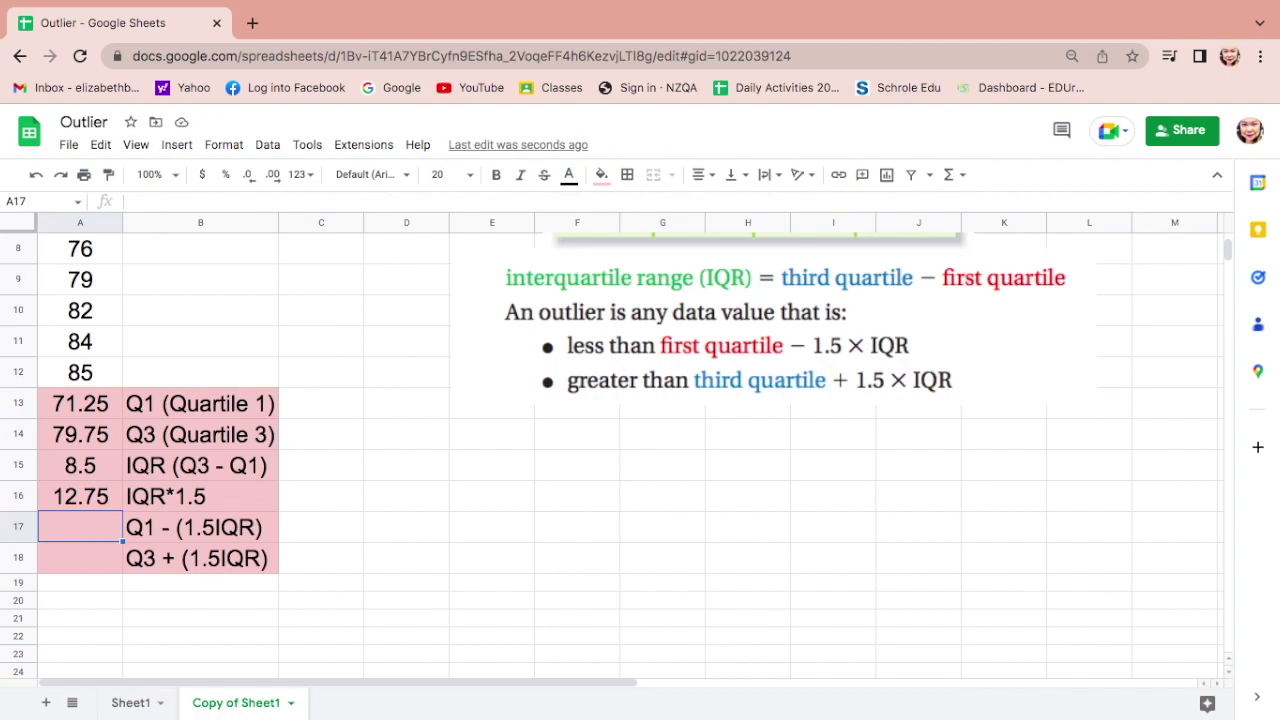
Calculate the lower outlier limit, Q1 - (1.5IQR), in cell A17 with the formula =A13-A16.
text(=)
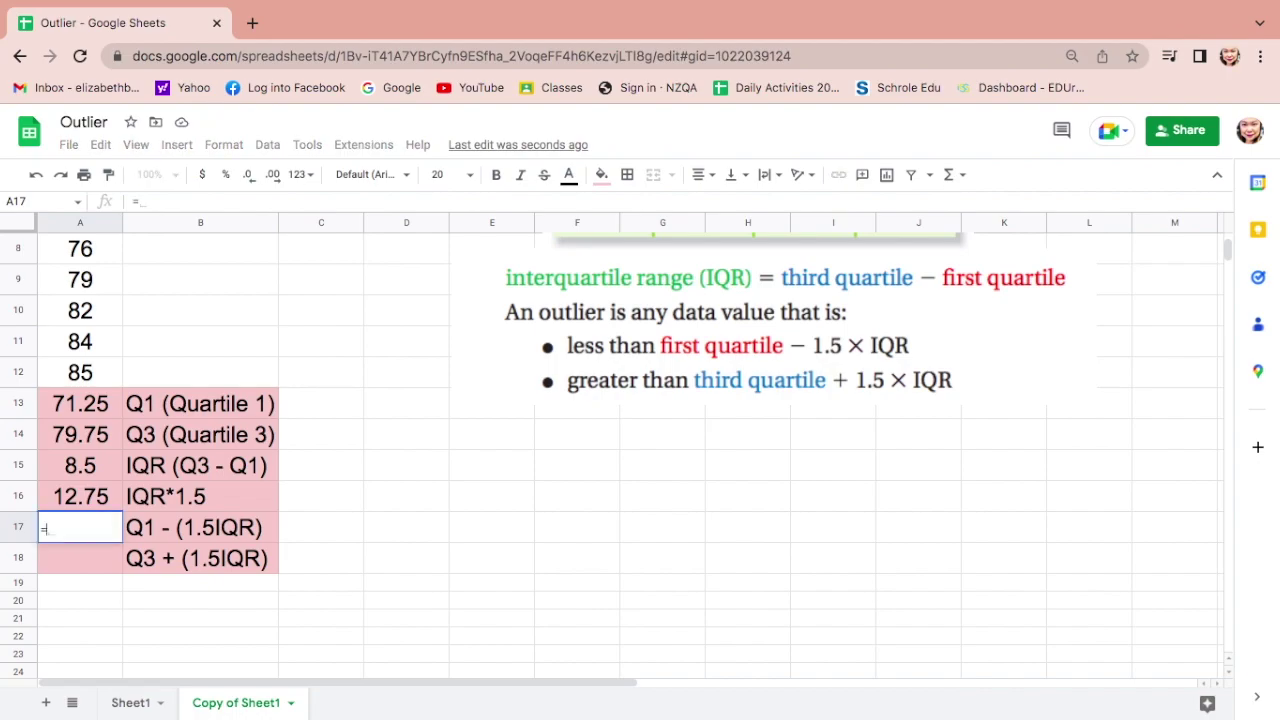
click(91, 413)
text(-)
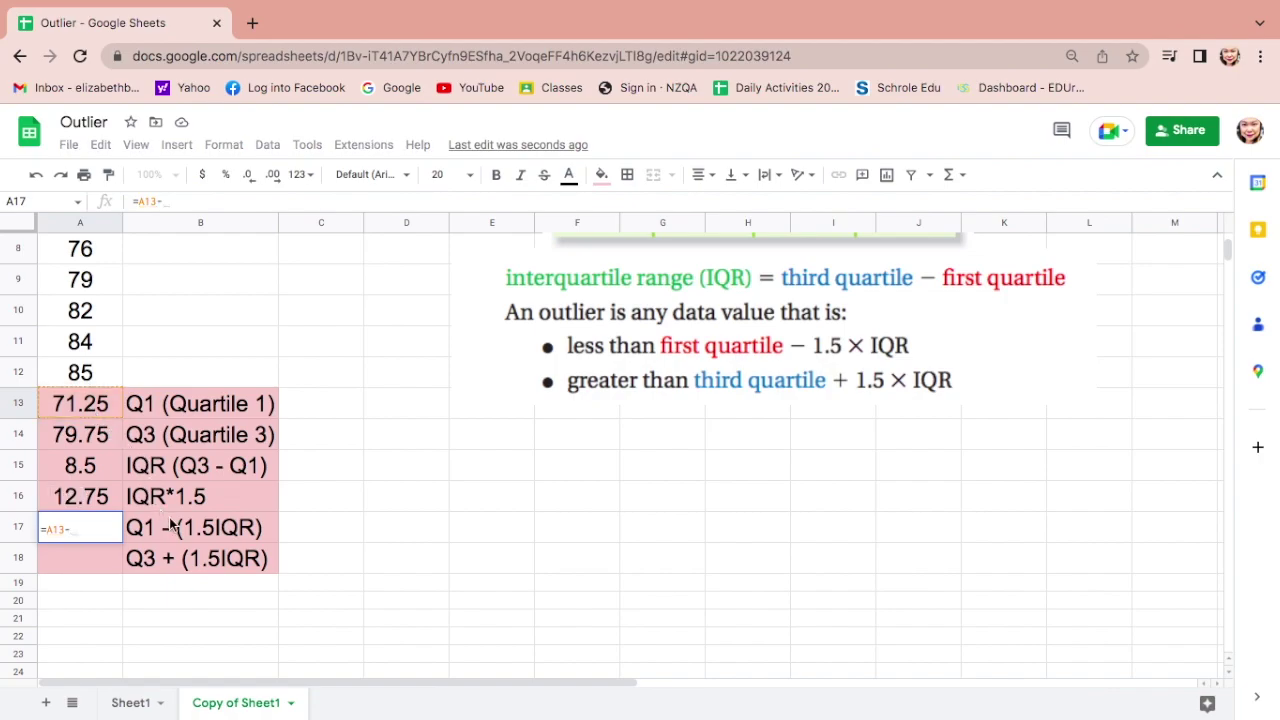
click(89, 499)
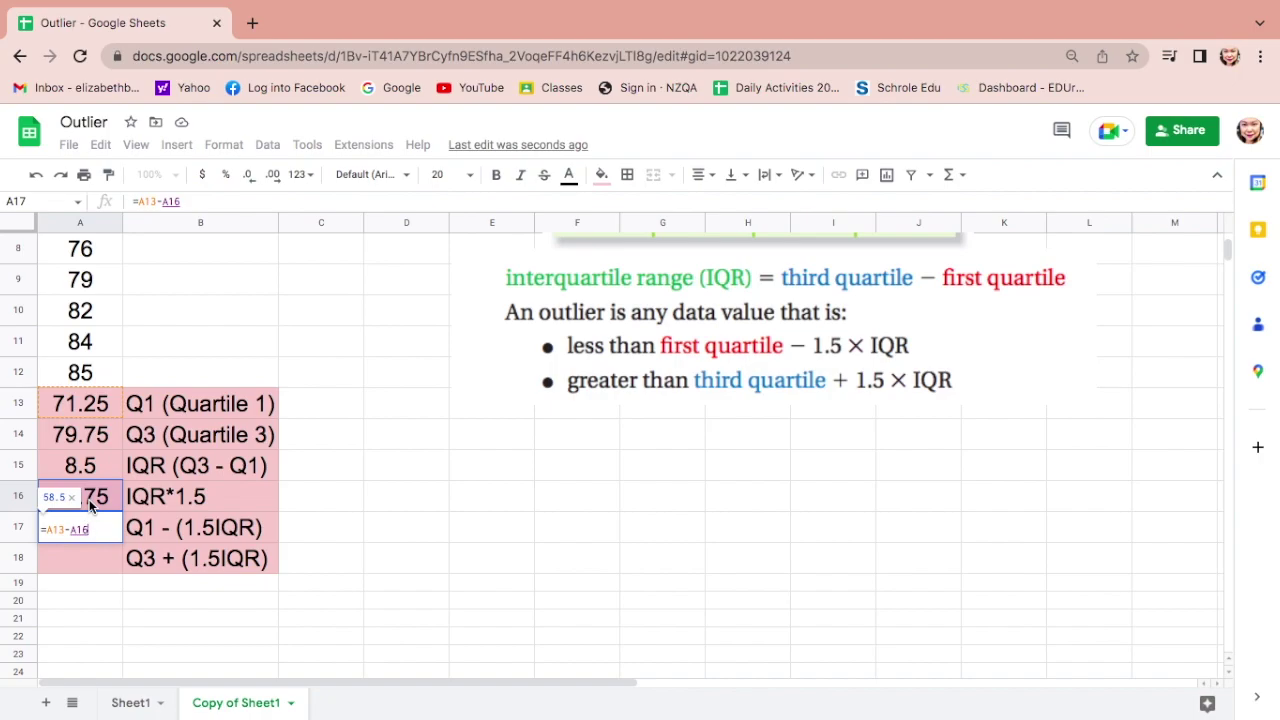
key(Return)
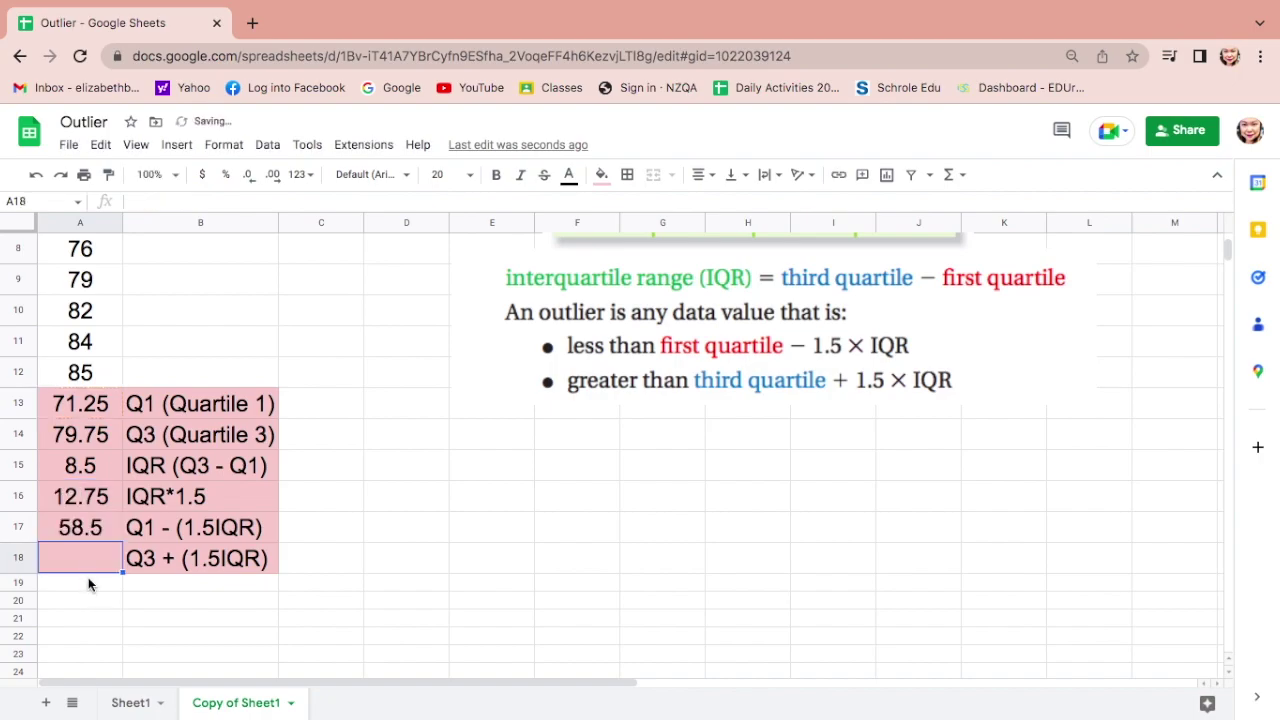
Calculate the upper outlier limit, Q3 + (1.5IQR), in cell A18 with the formula =A14+A16.
text(=)
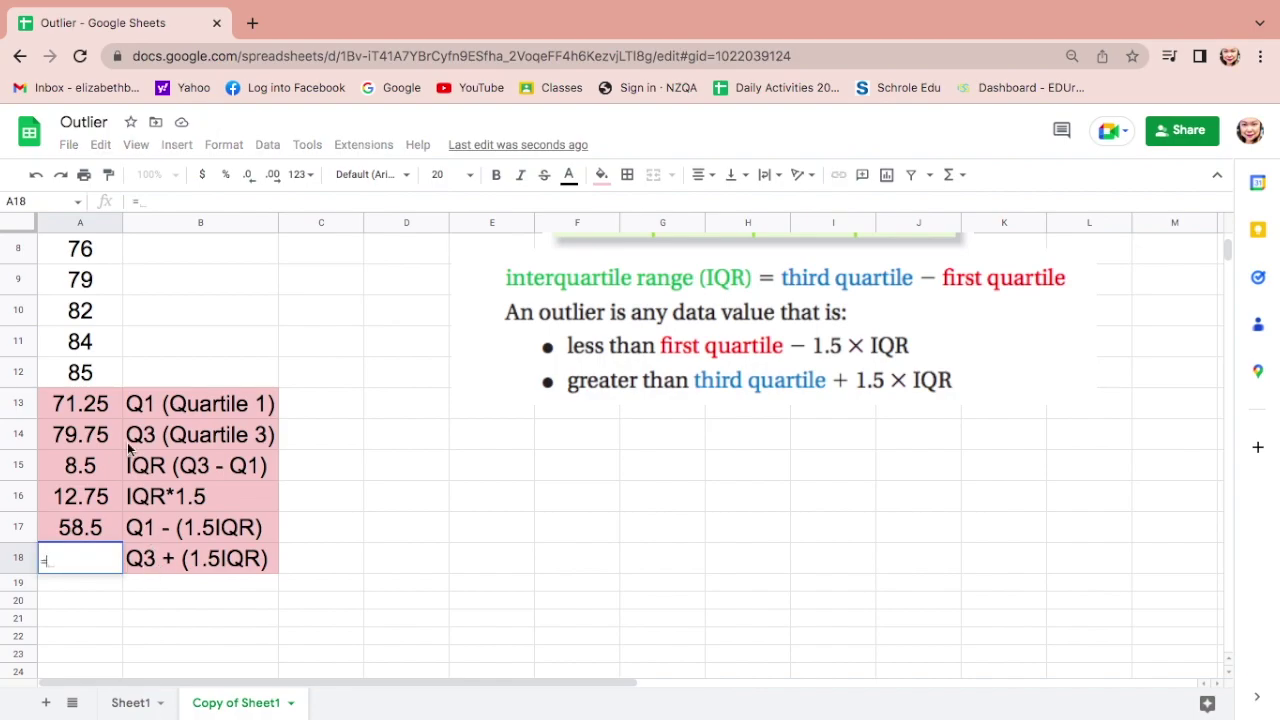
click(91, 445)
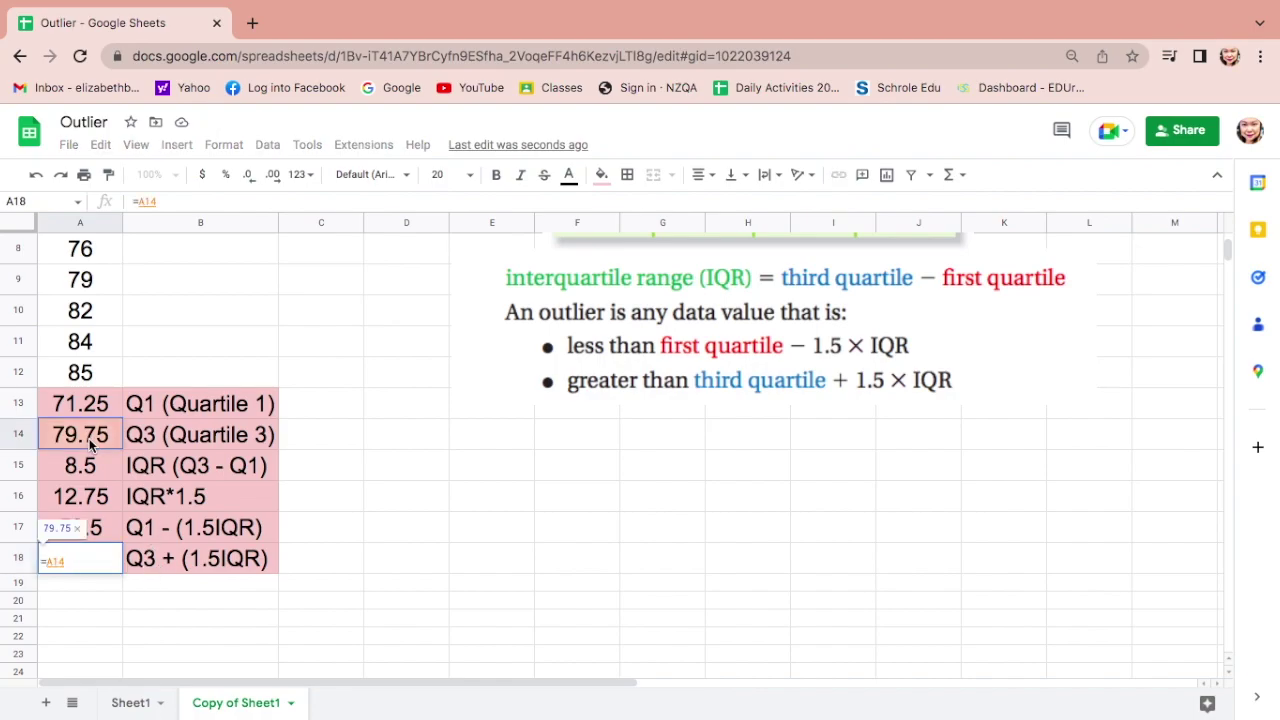
text(+)
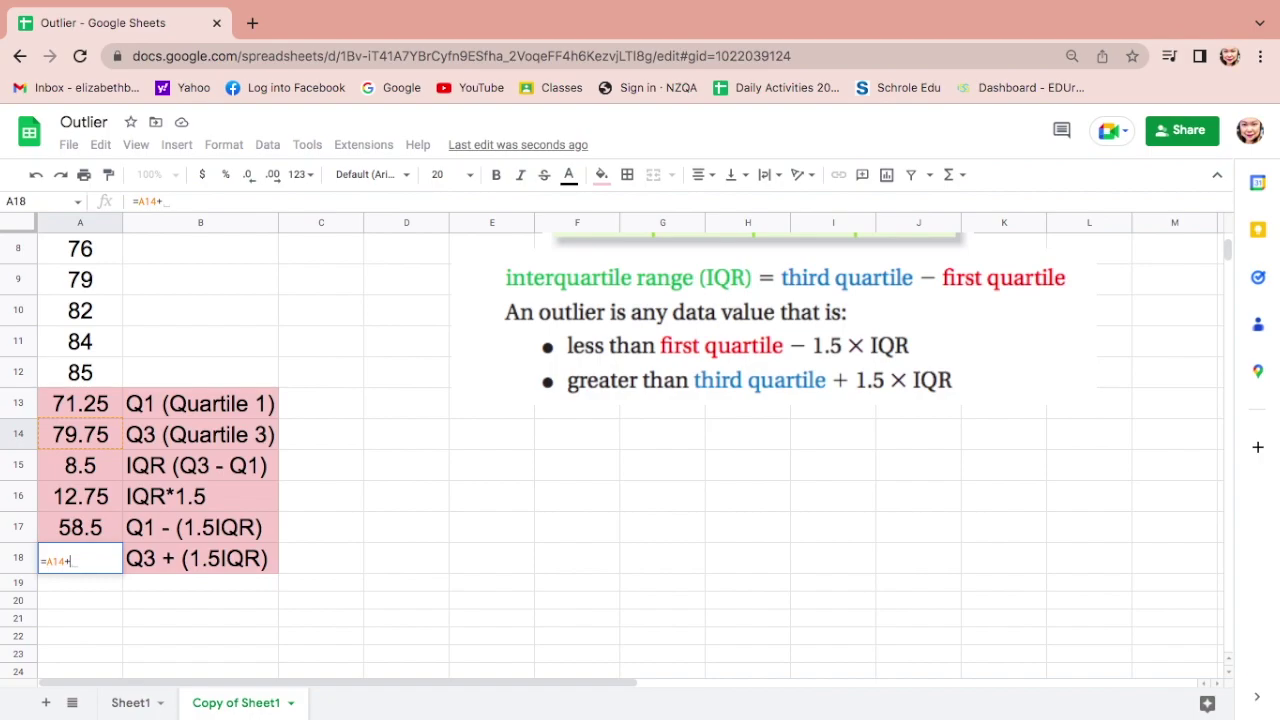
click(100, 510)
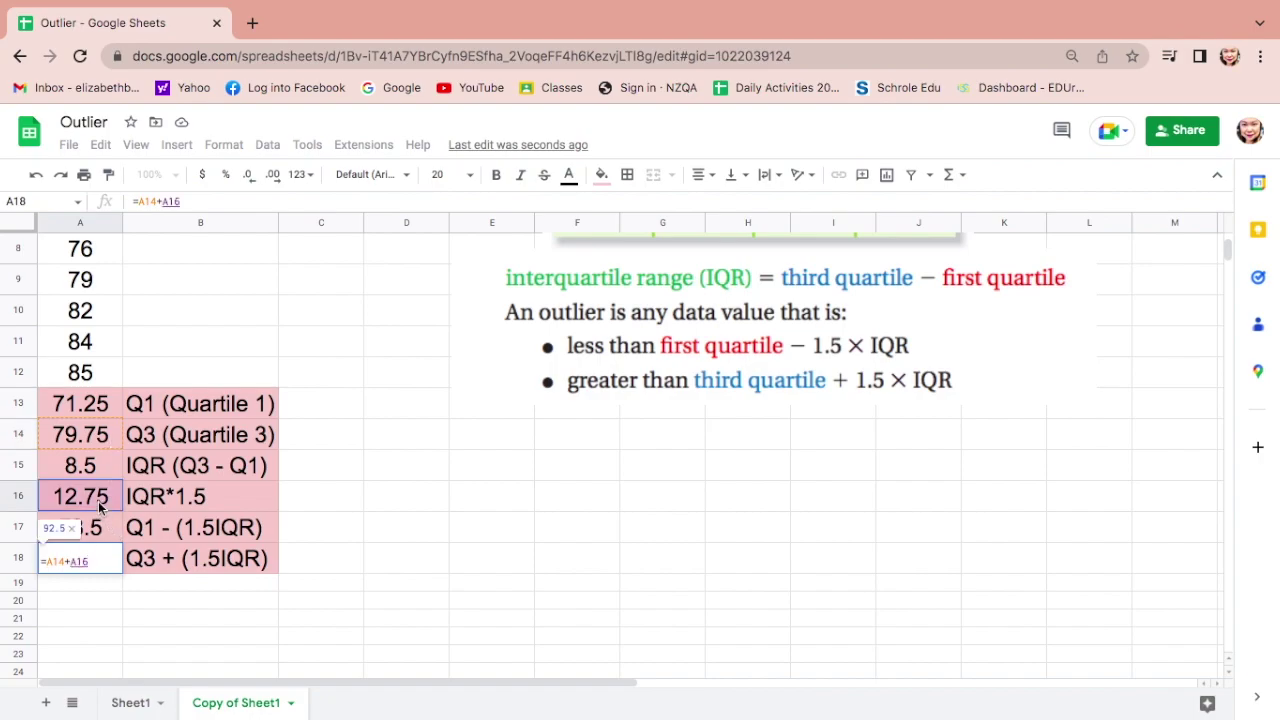
key(Return)
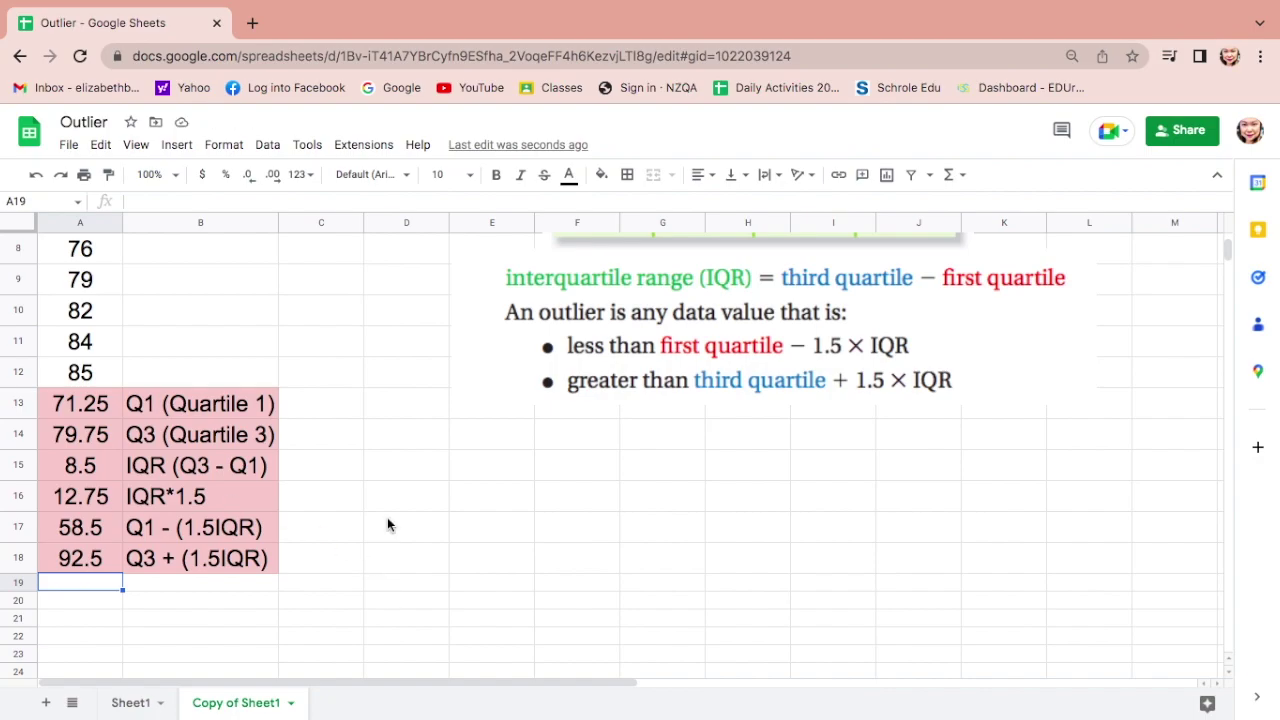
Highlight the outlier percentages 51 and 54 in cells A1:A2 with a bright green fill.
scroll(387, 518, up, 1)
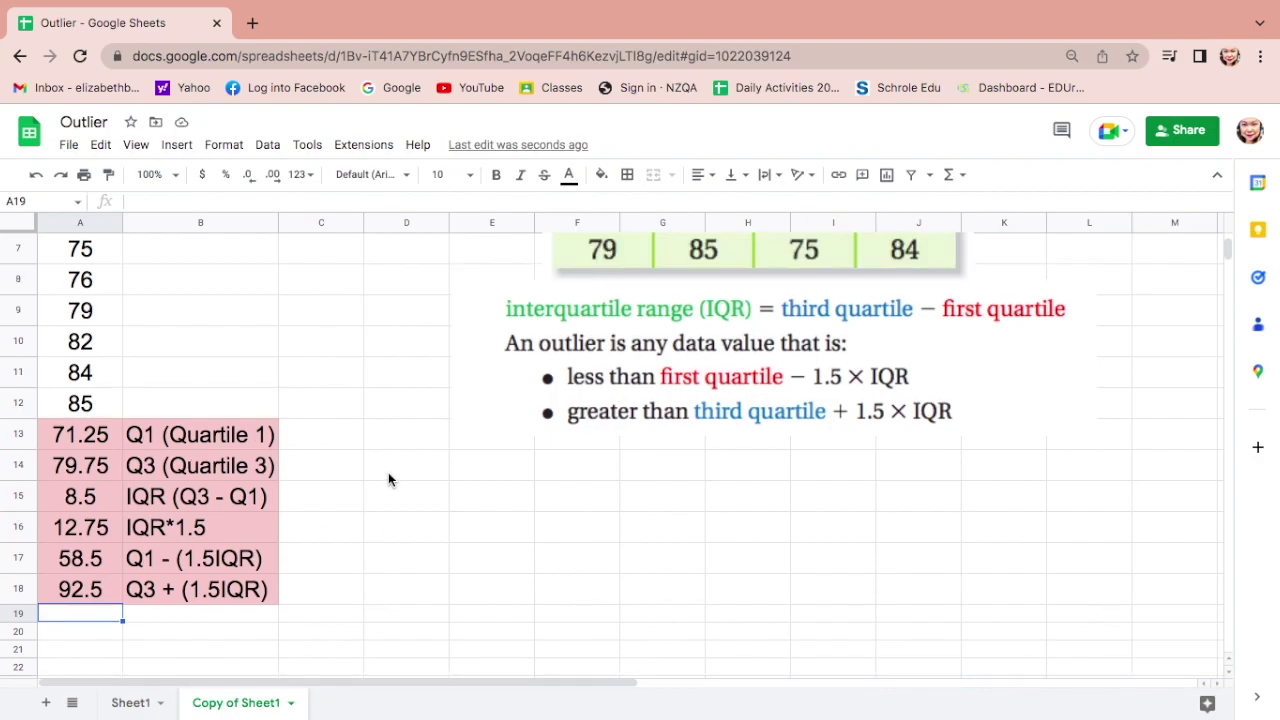
scroll(388, 473, up, 1)
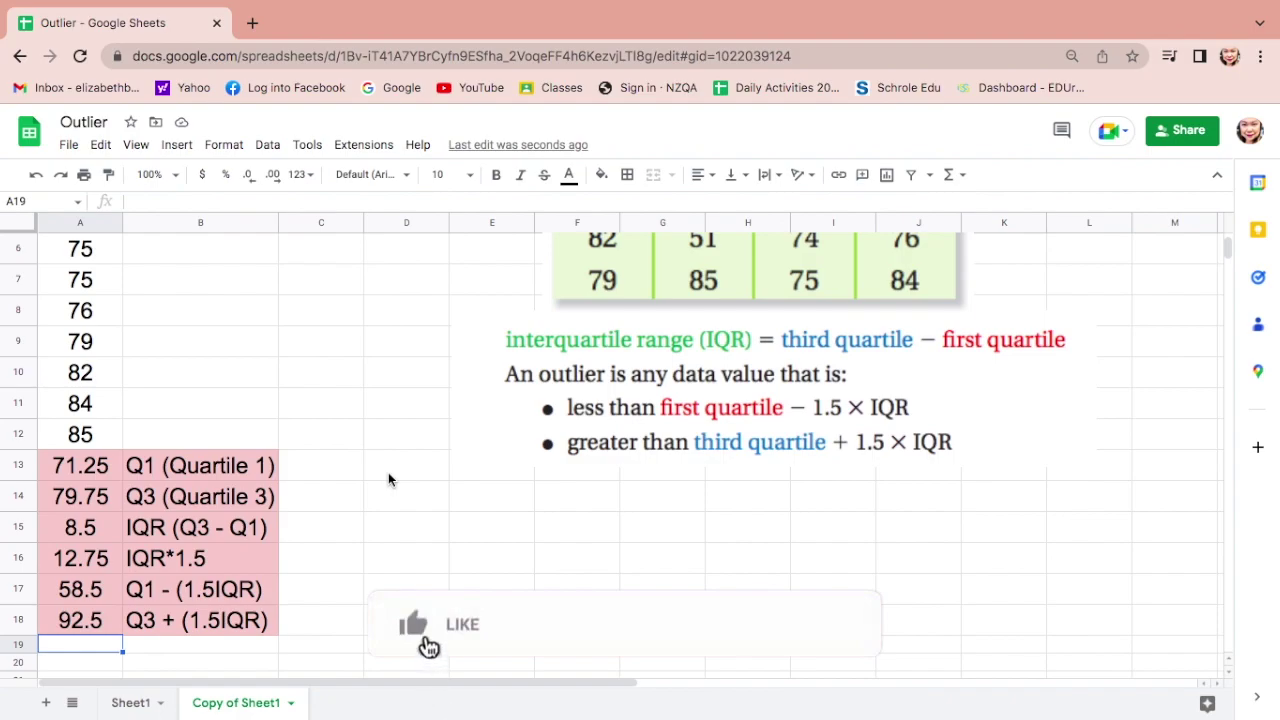
scroll(389, 479, up, 4)
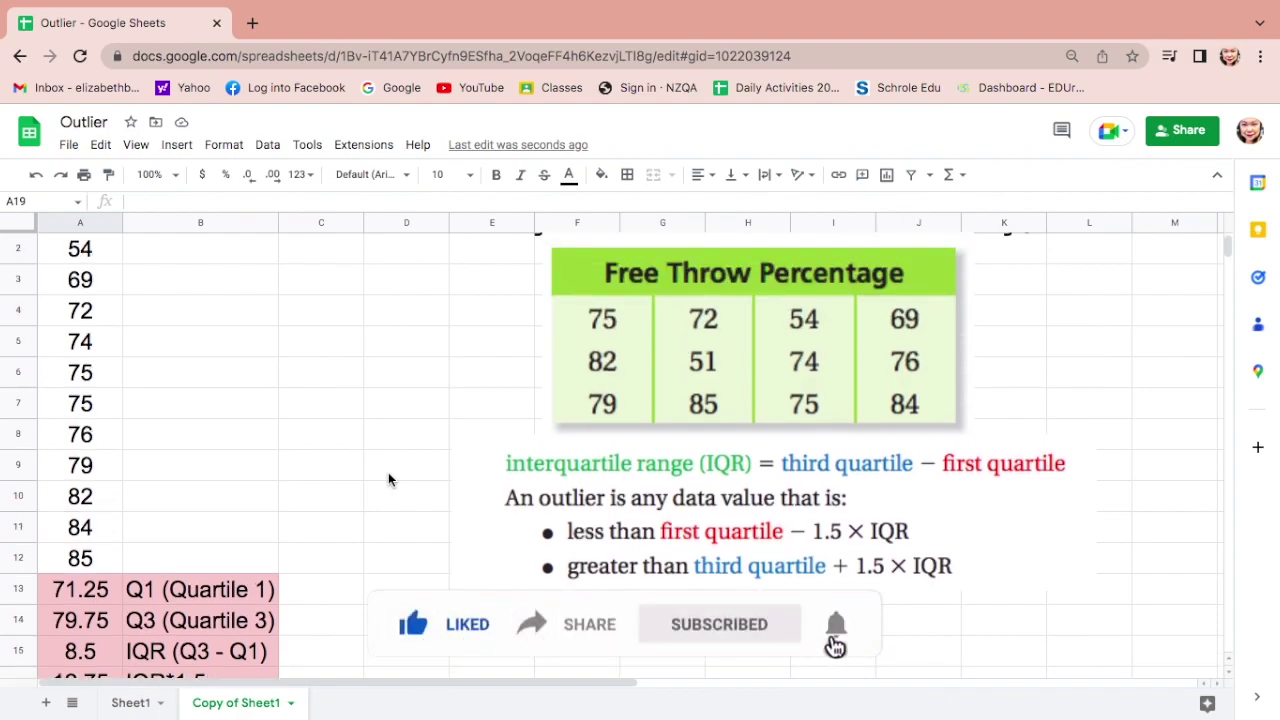
scroll(389, 479, down, 3)
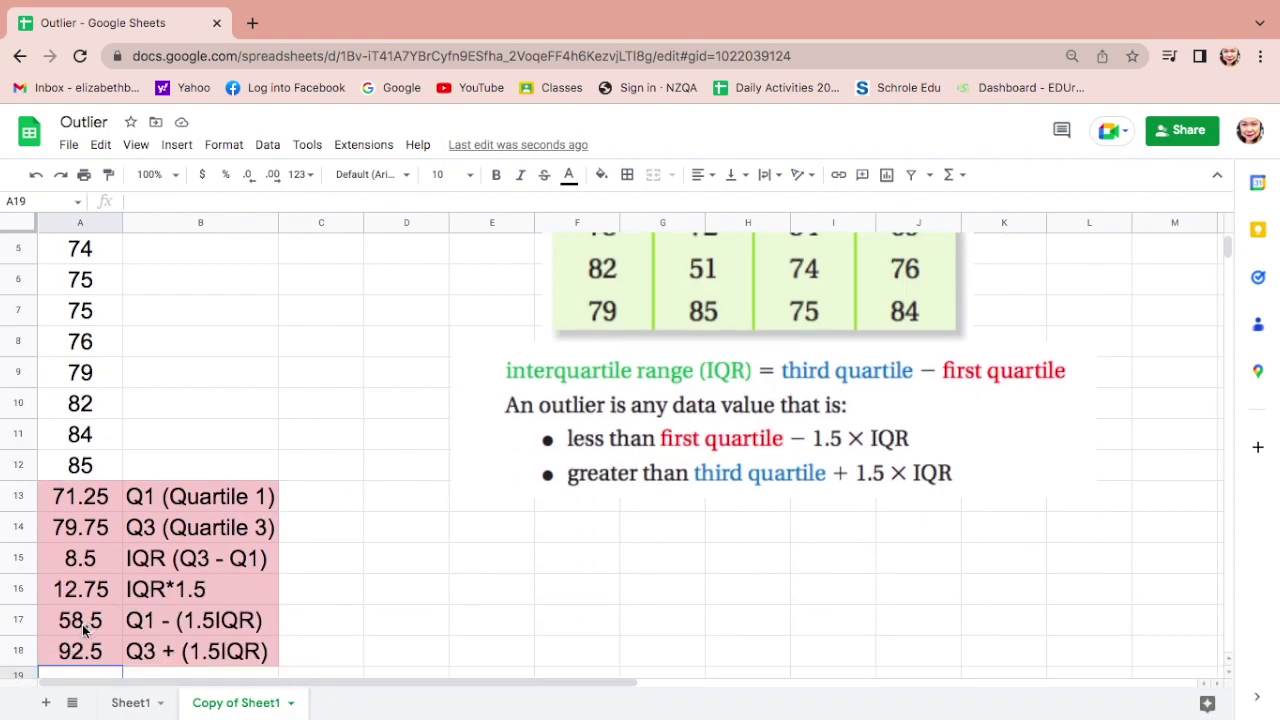
scroll(367, 562, up, 3)
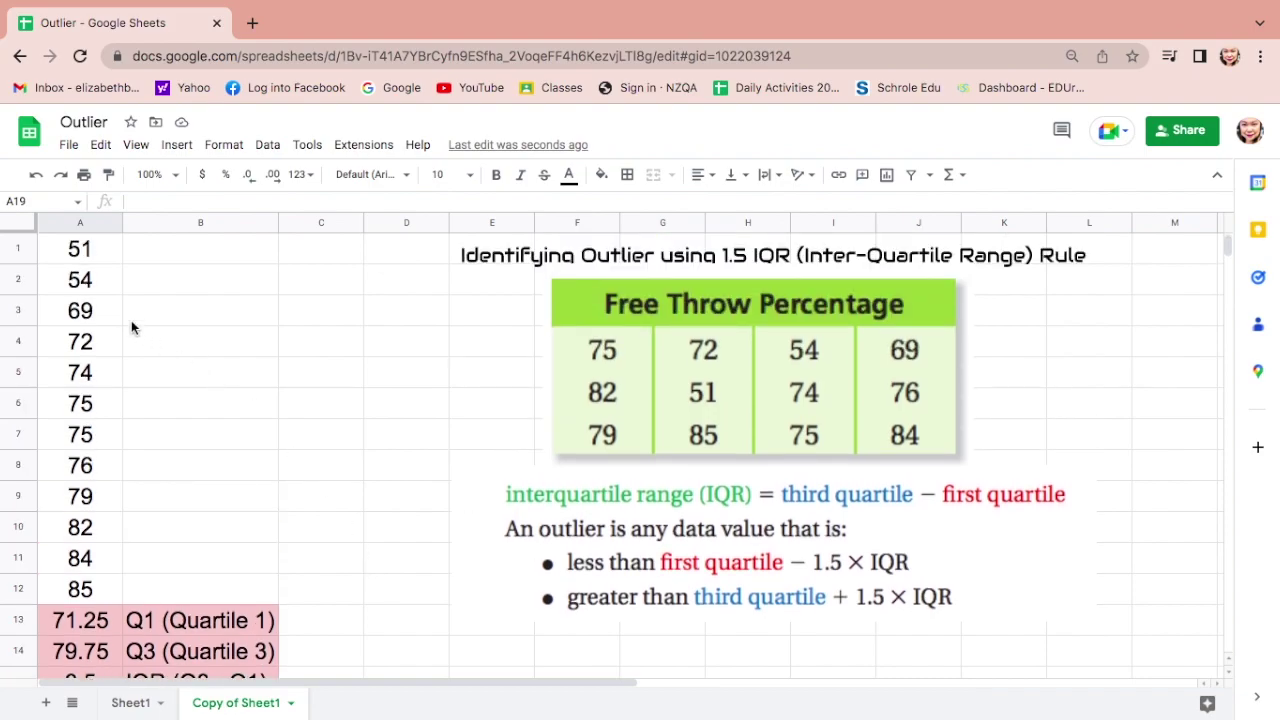
click(86, 284)
drag(86, 284, 90, 257)
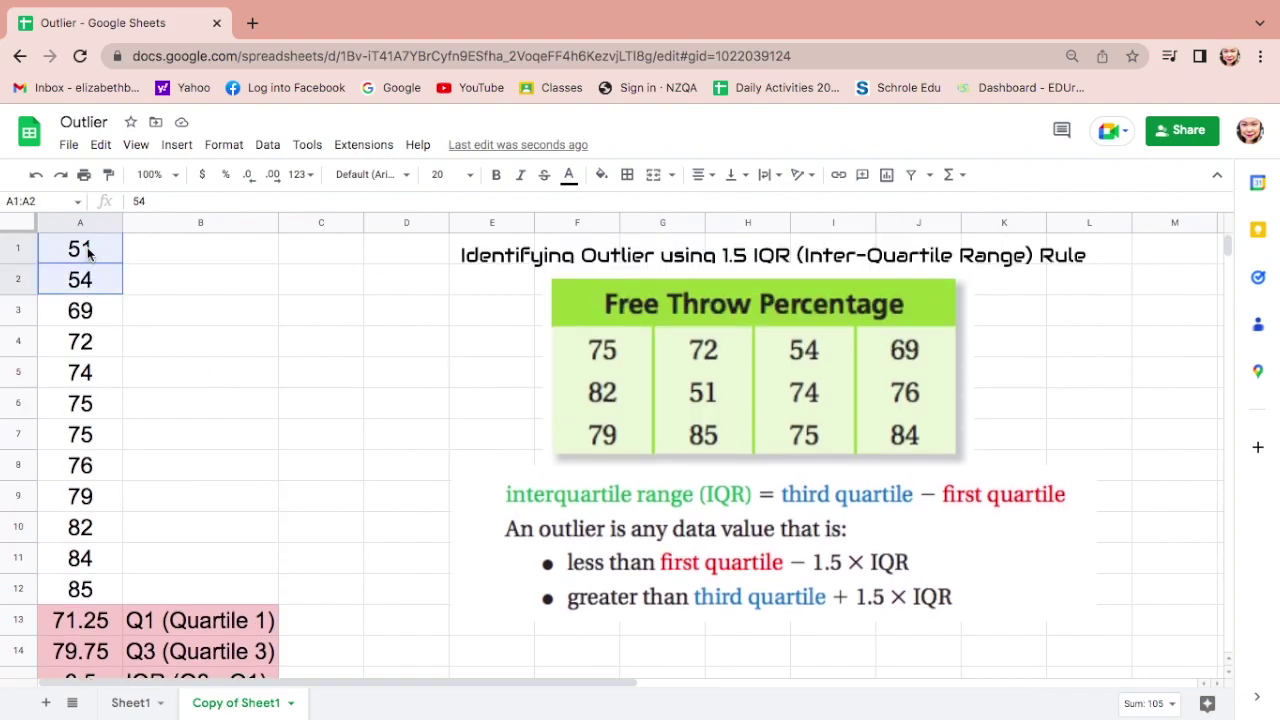
click(602, 176)
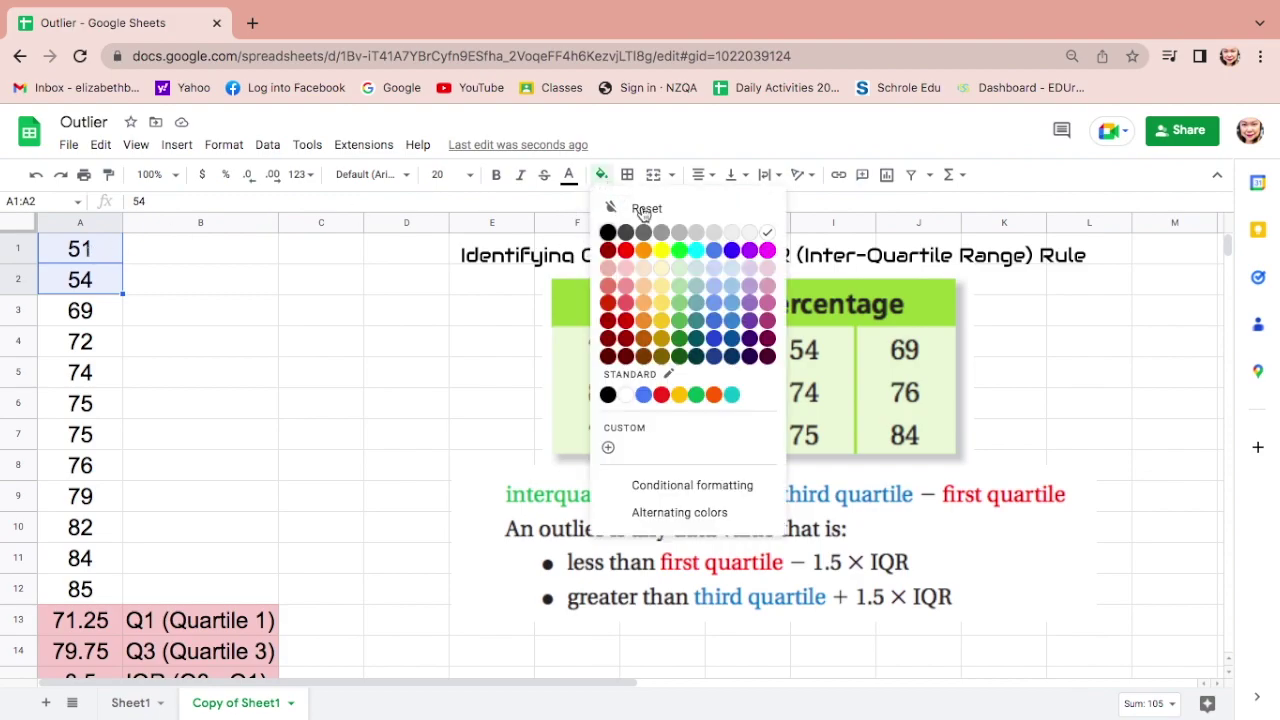
click(681, 258)
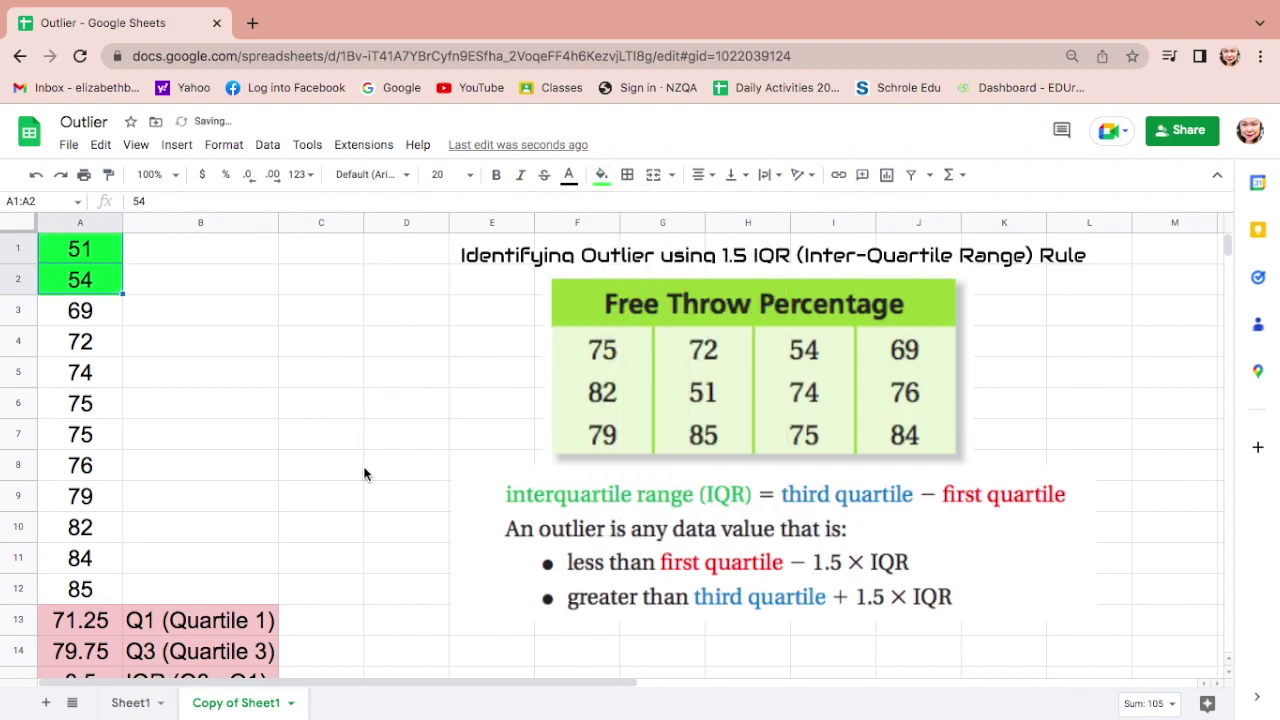
Compare the largest free throw percentage in cell A12 with the upper outlier limit in cell A18.
scroll(364, 473, down, 3)
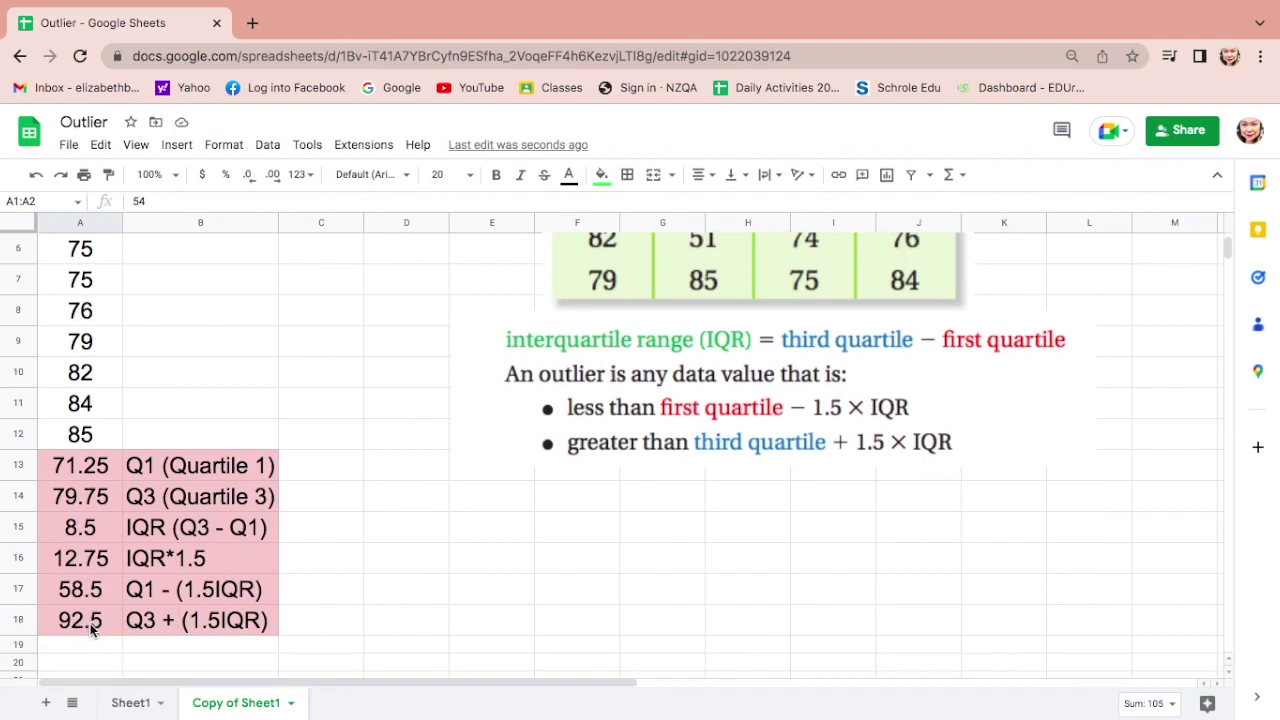
click(99, 437)
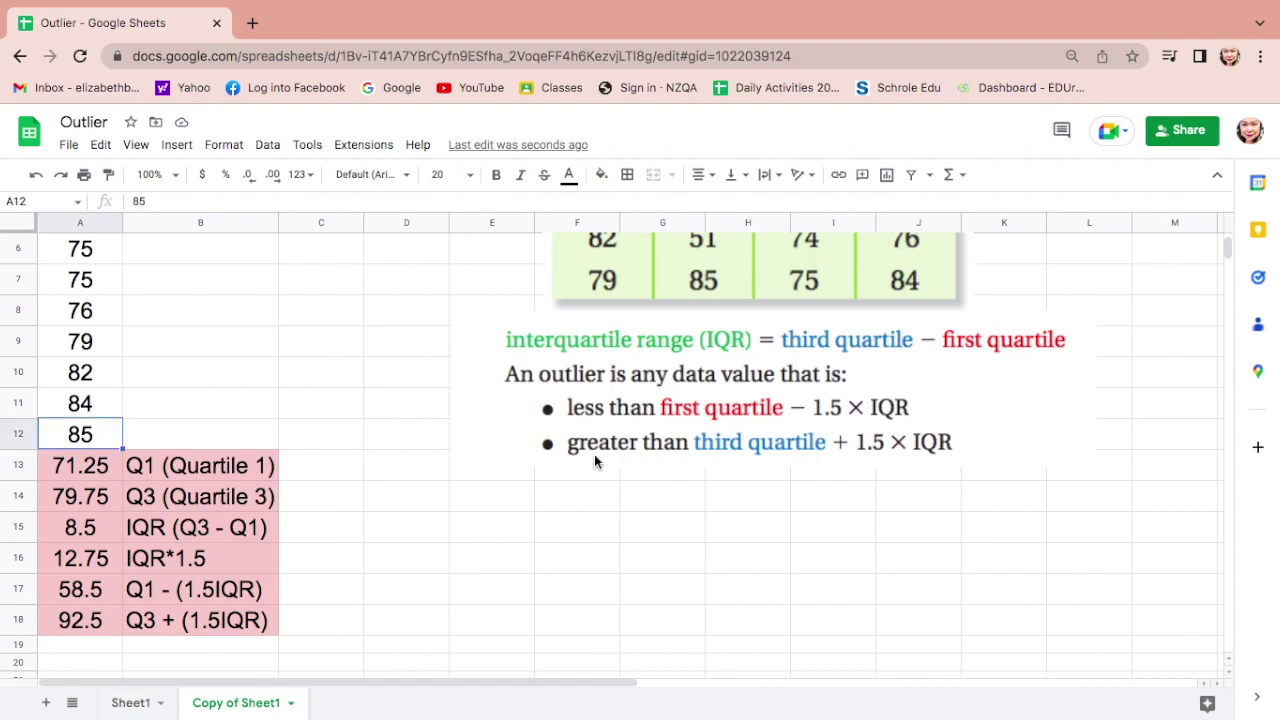
scroll(445, 434, up, 3)
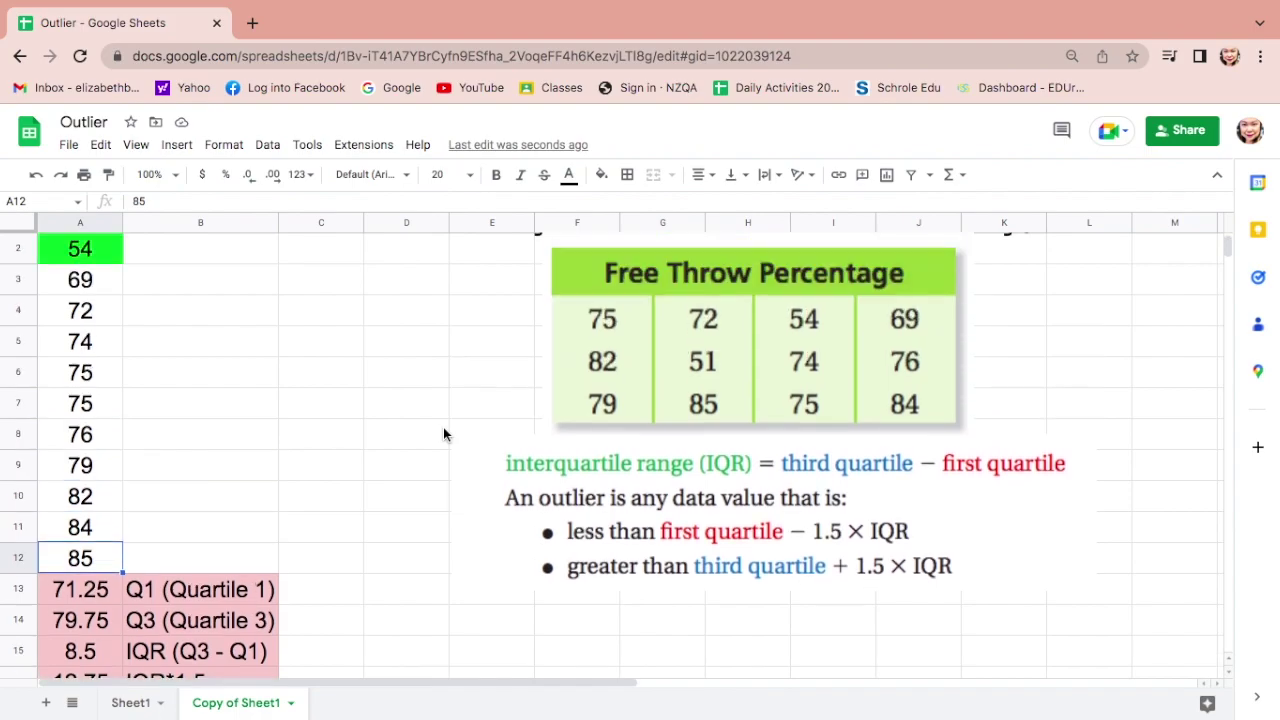